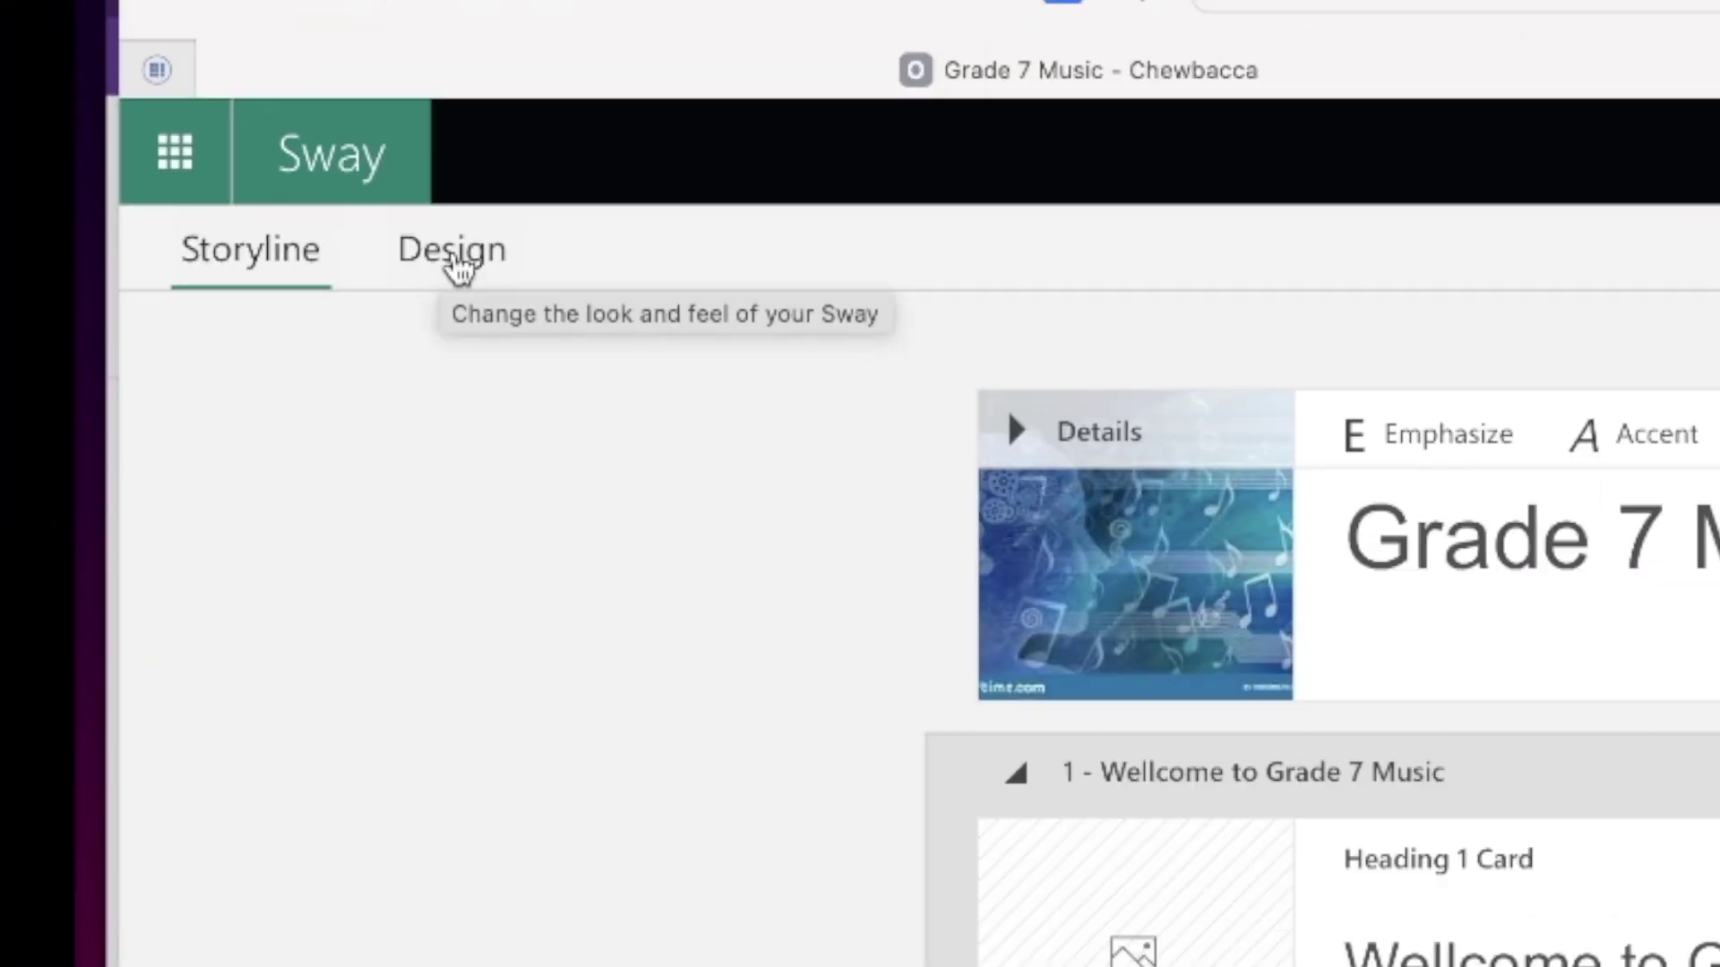
Preview the Sway's title banner in the design view and return to the storyline
click(1160, 582)
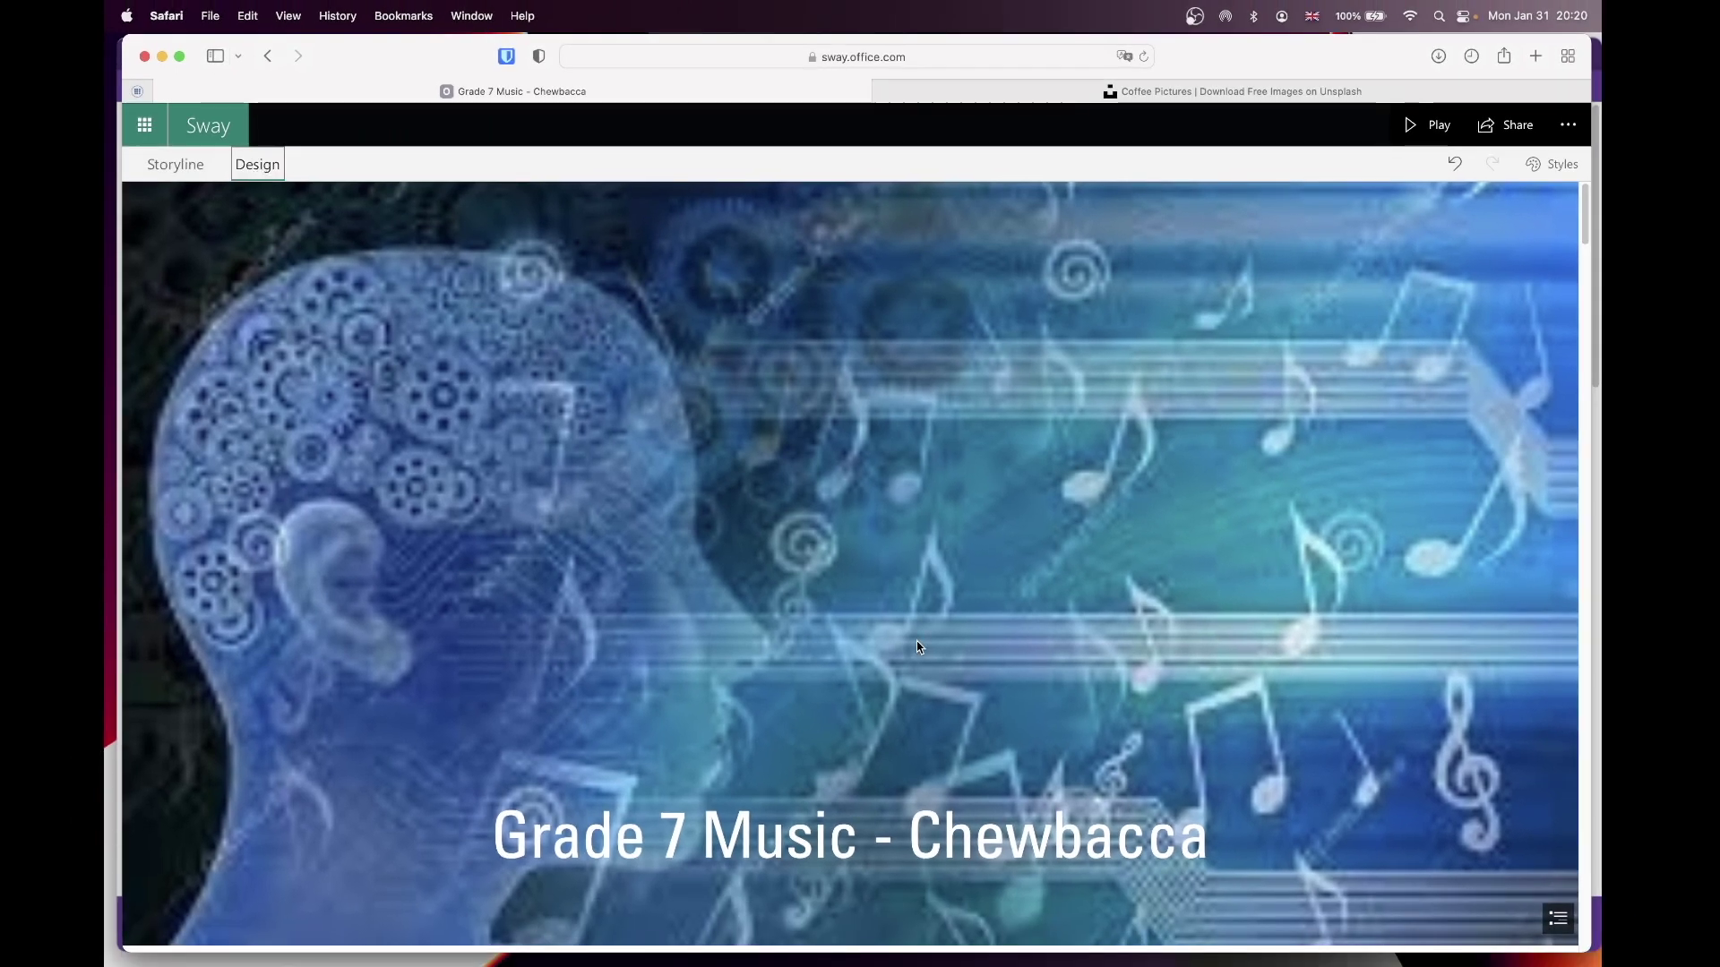
scroll(917, 647, down, 2)
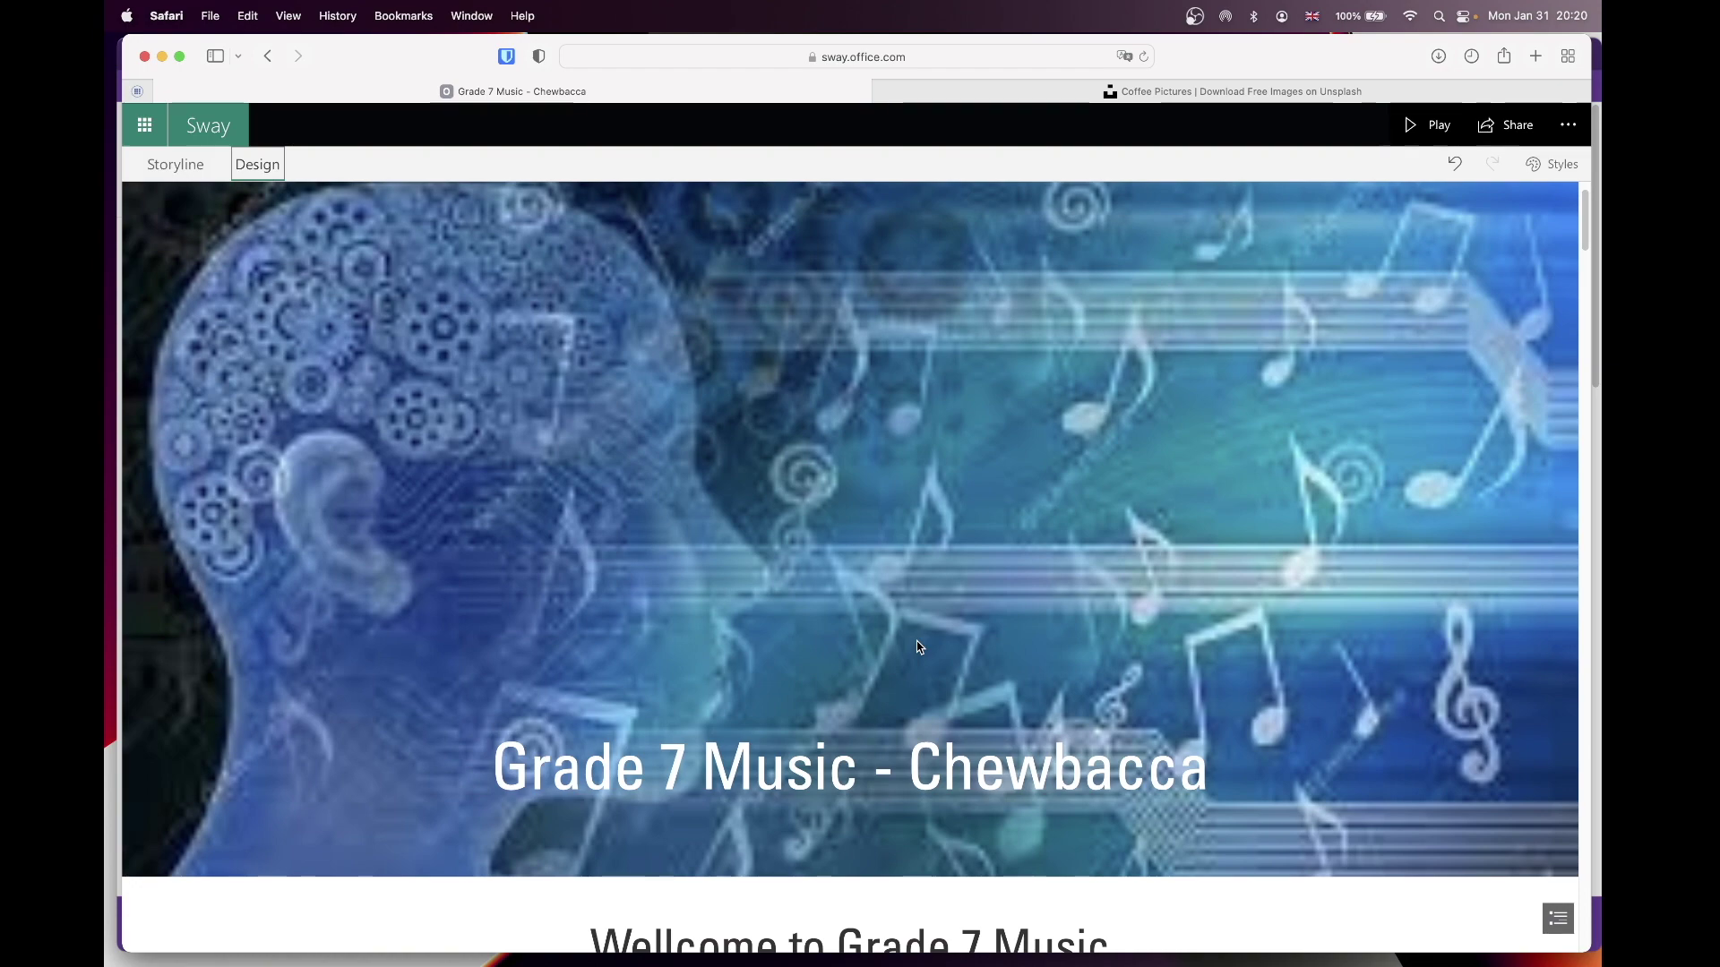
click(175, 165)
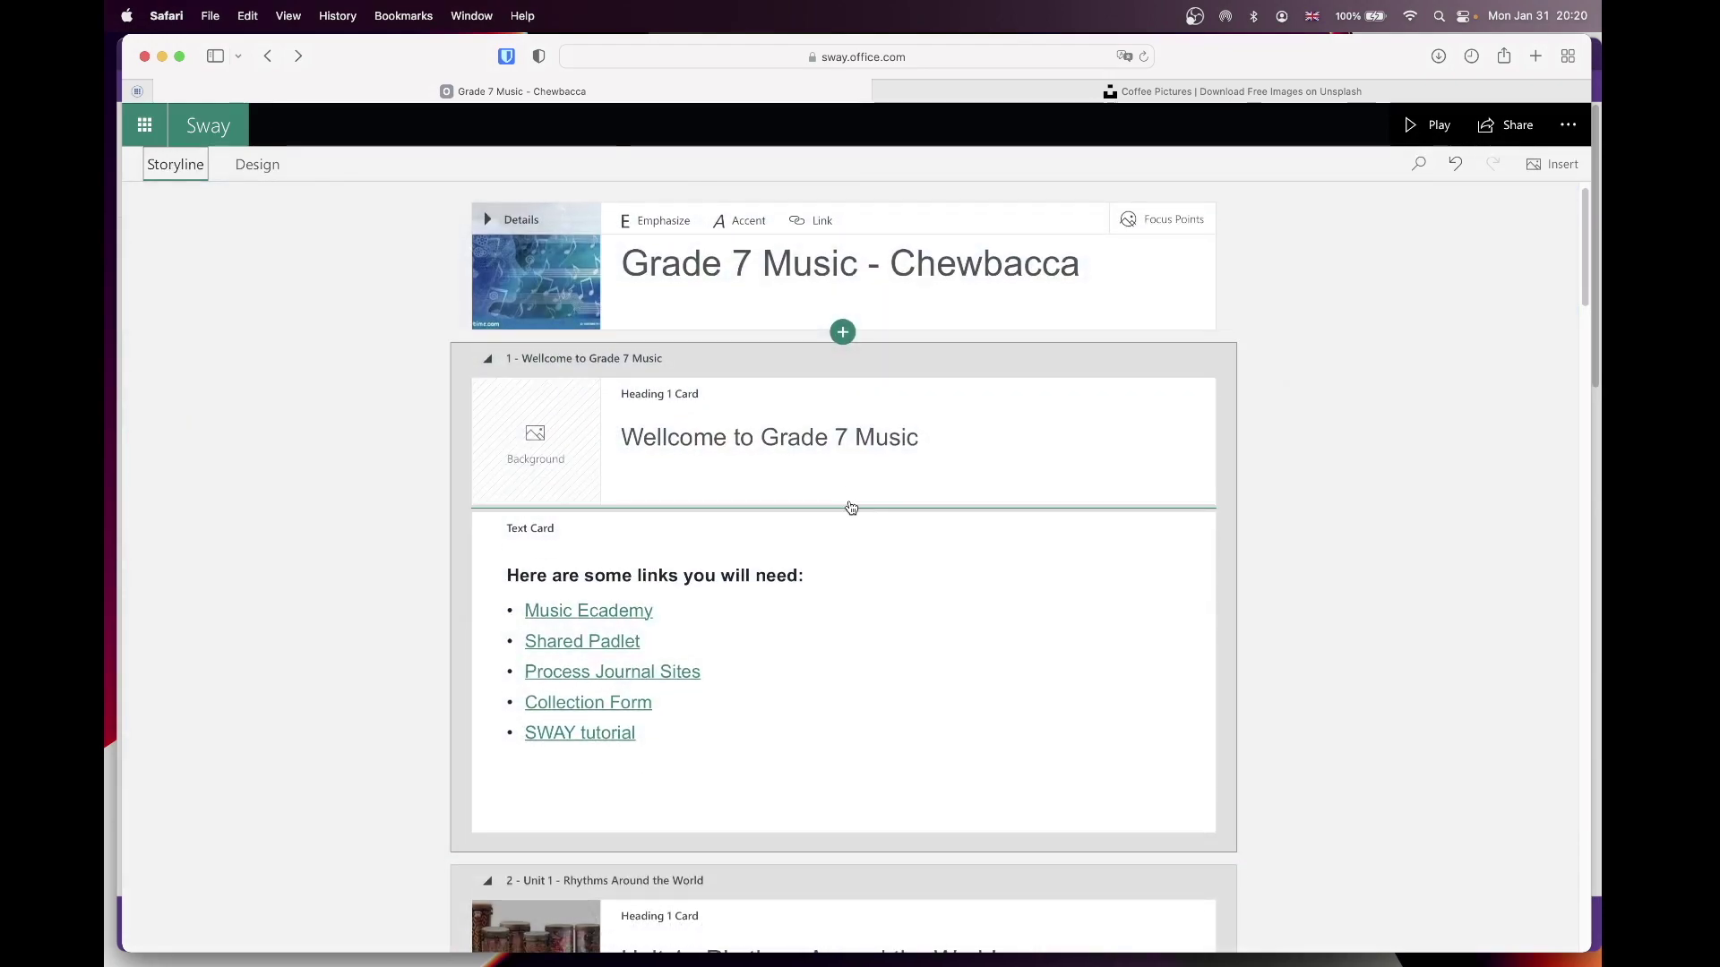
Add an empty image card after the last card of the Unit 2 - Music Communication section
scroll(851, 508, down, 20)
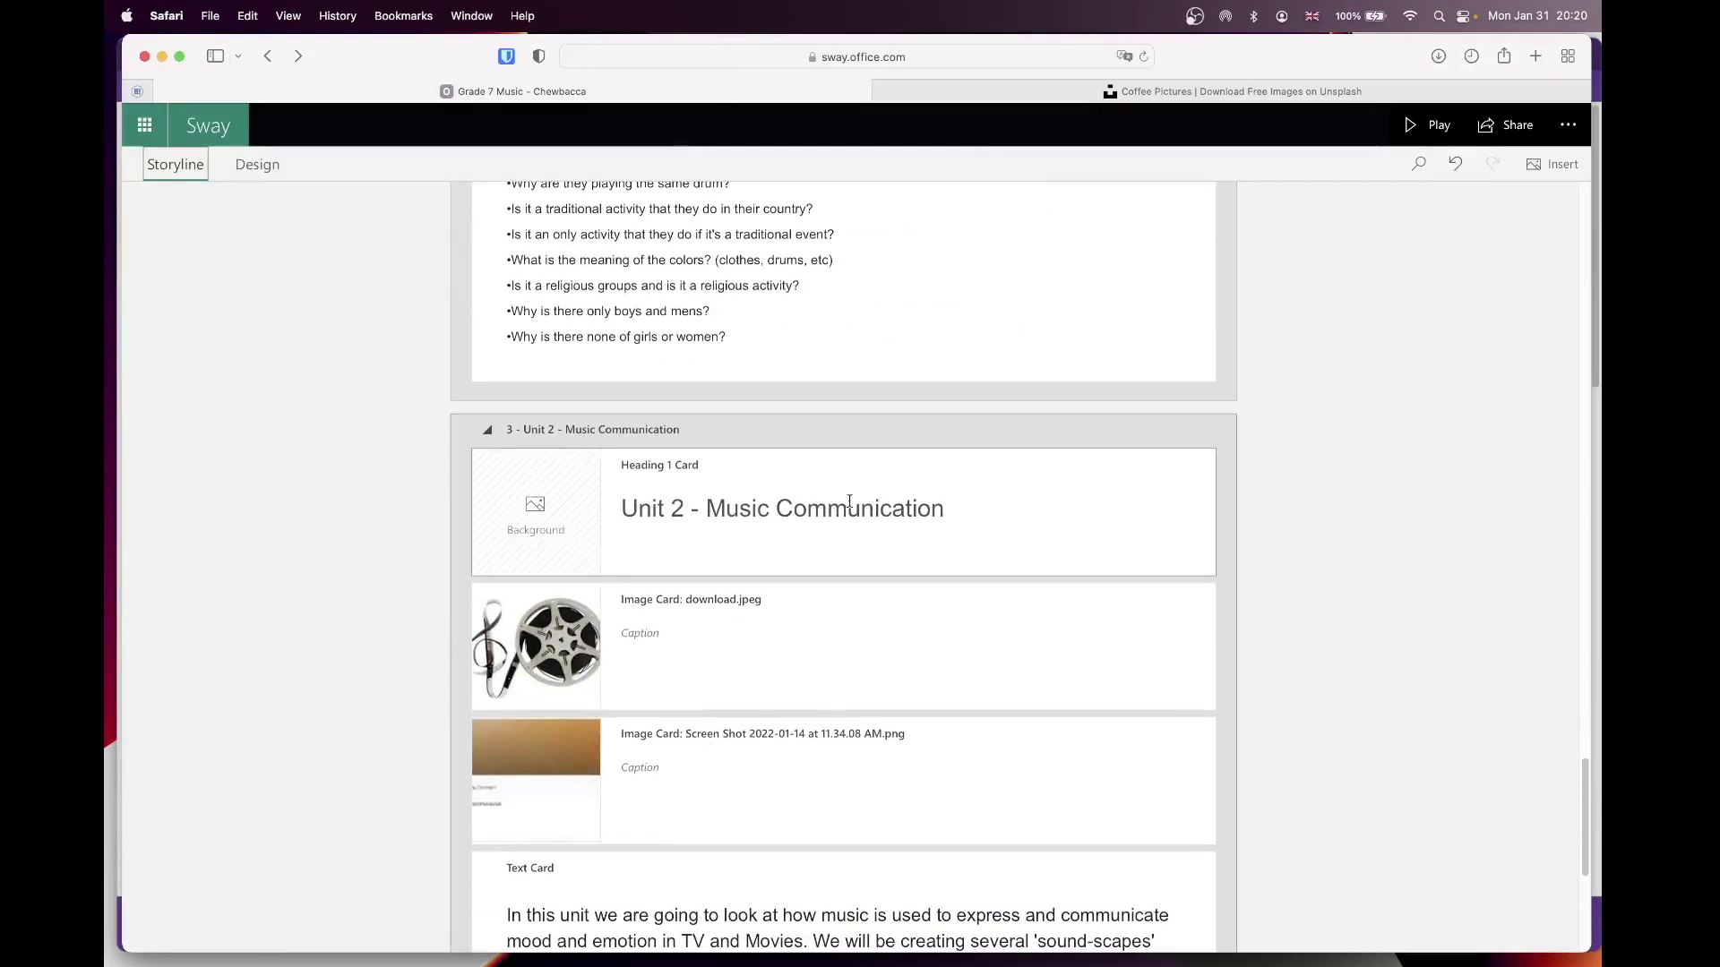
scroll(850, 503, down, 5)
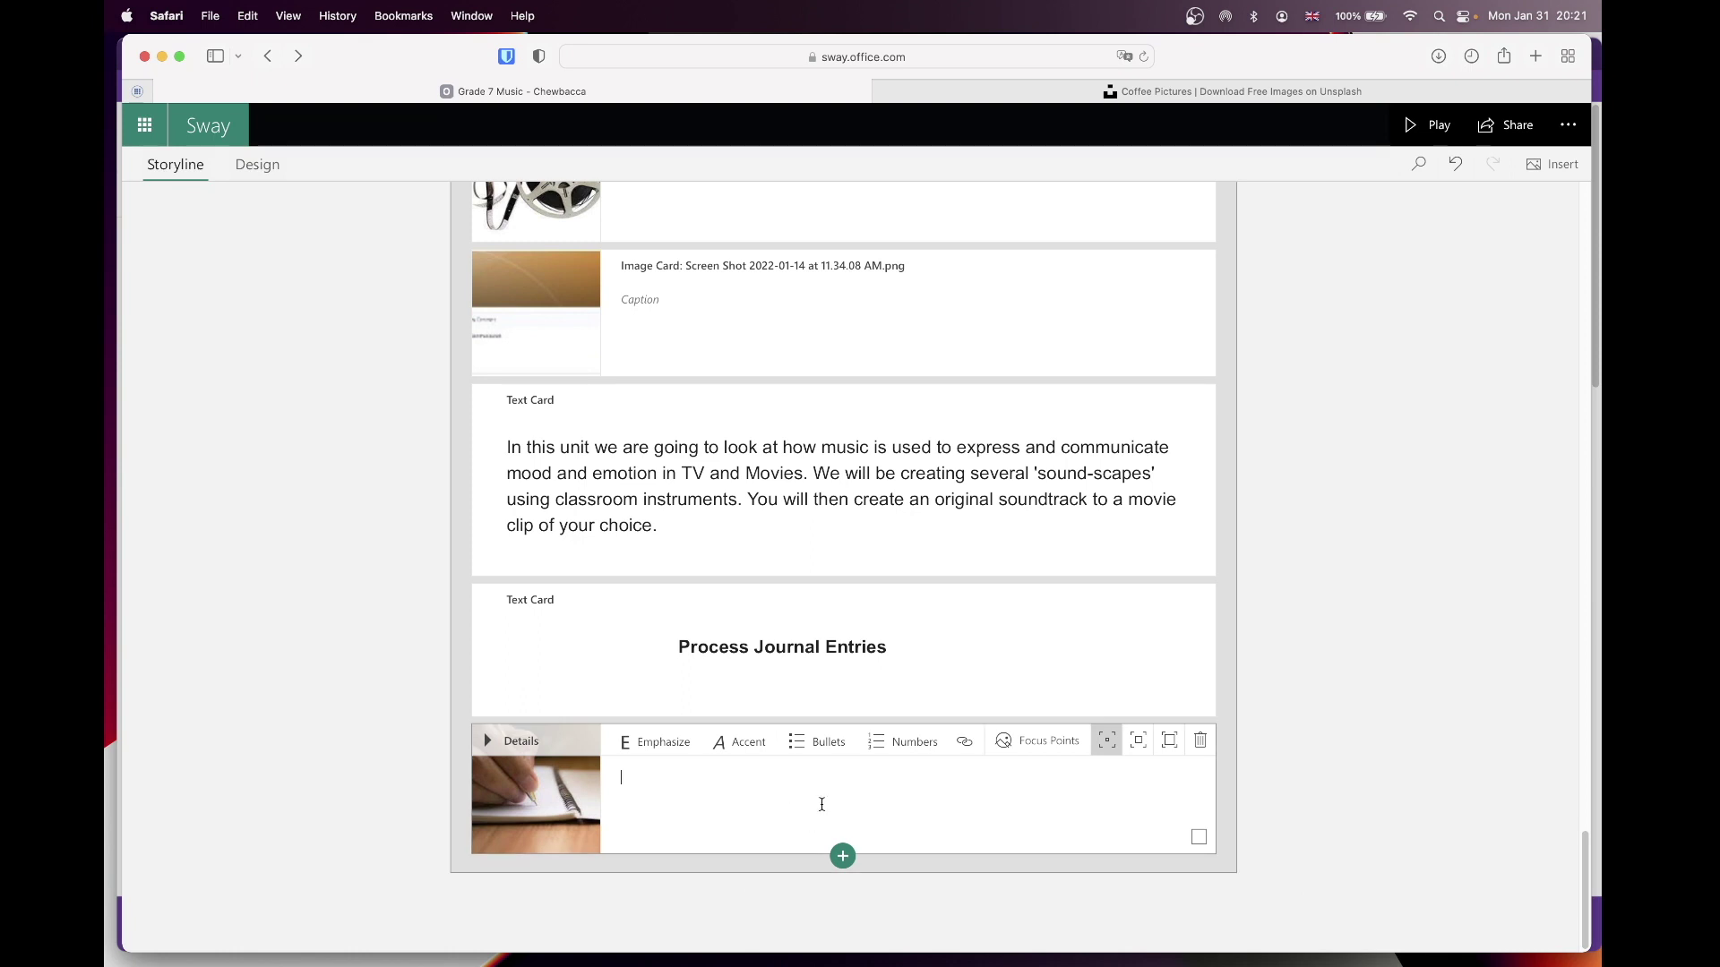
click(842, 856)
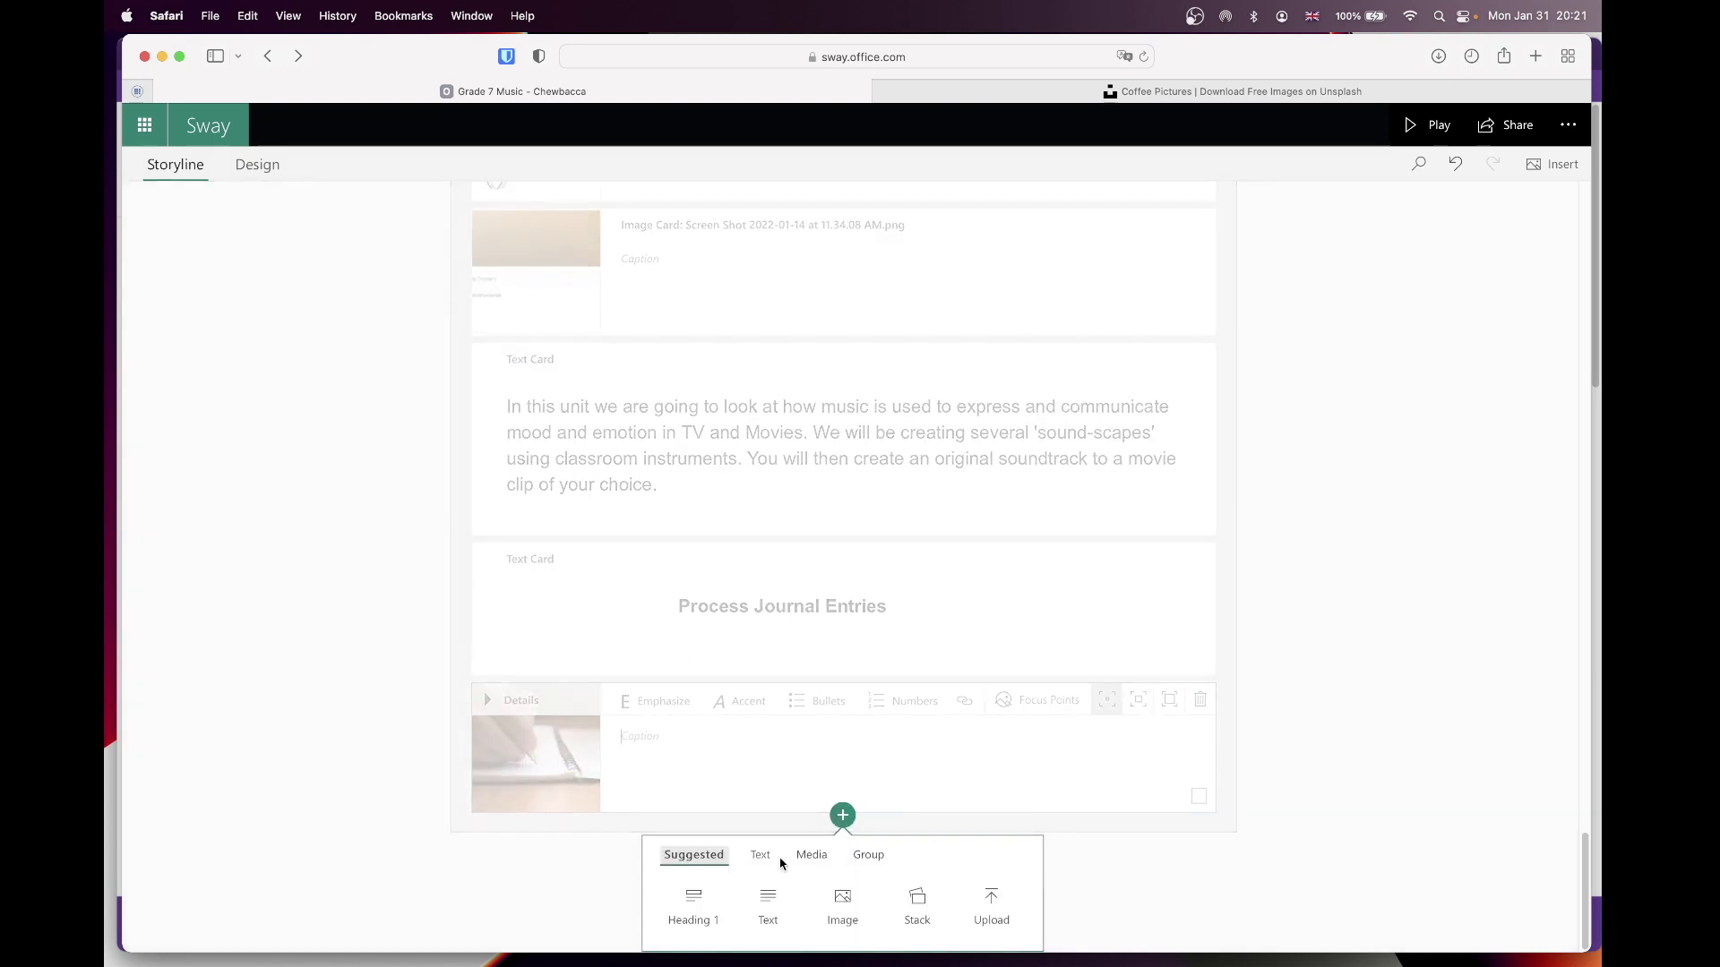
click(812, 855)
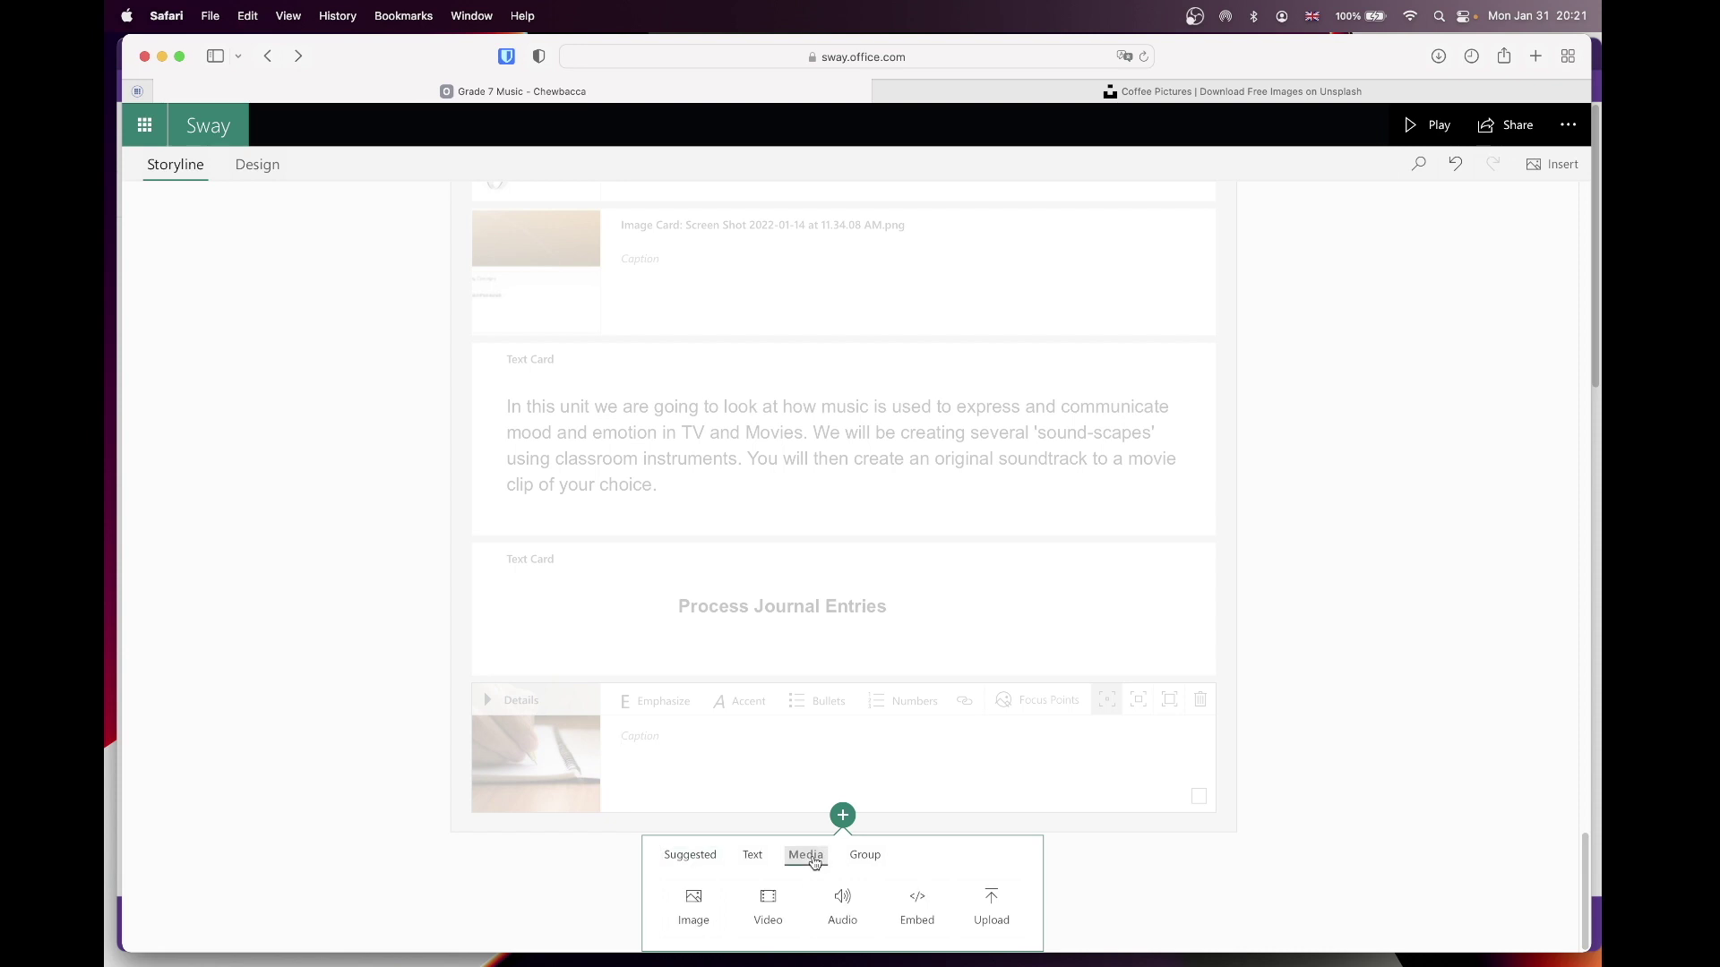
click(695, 900)
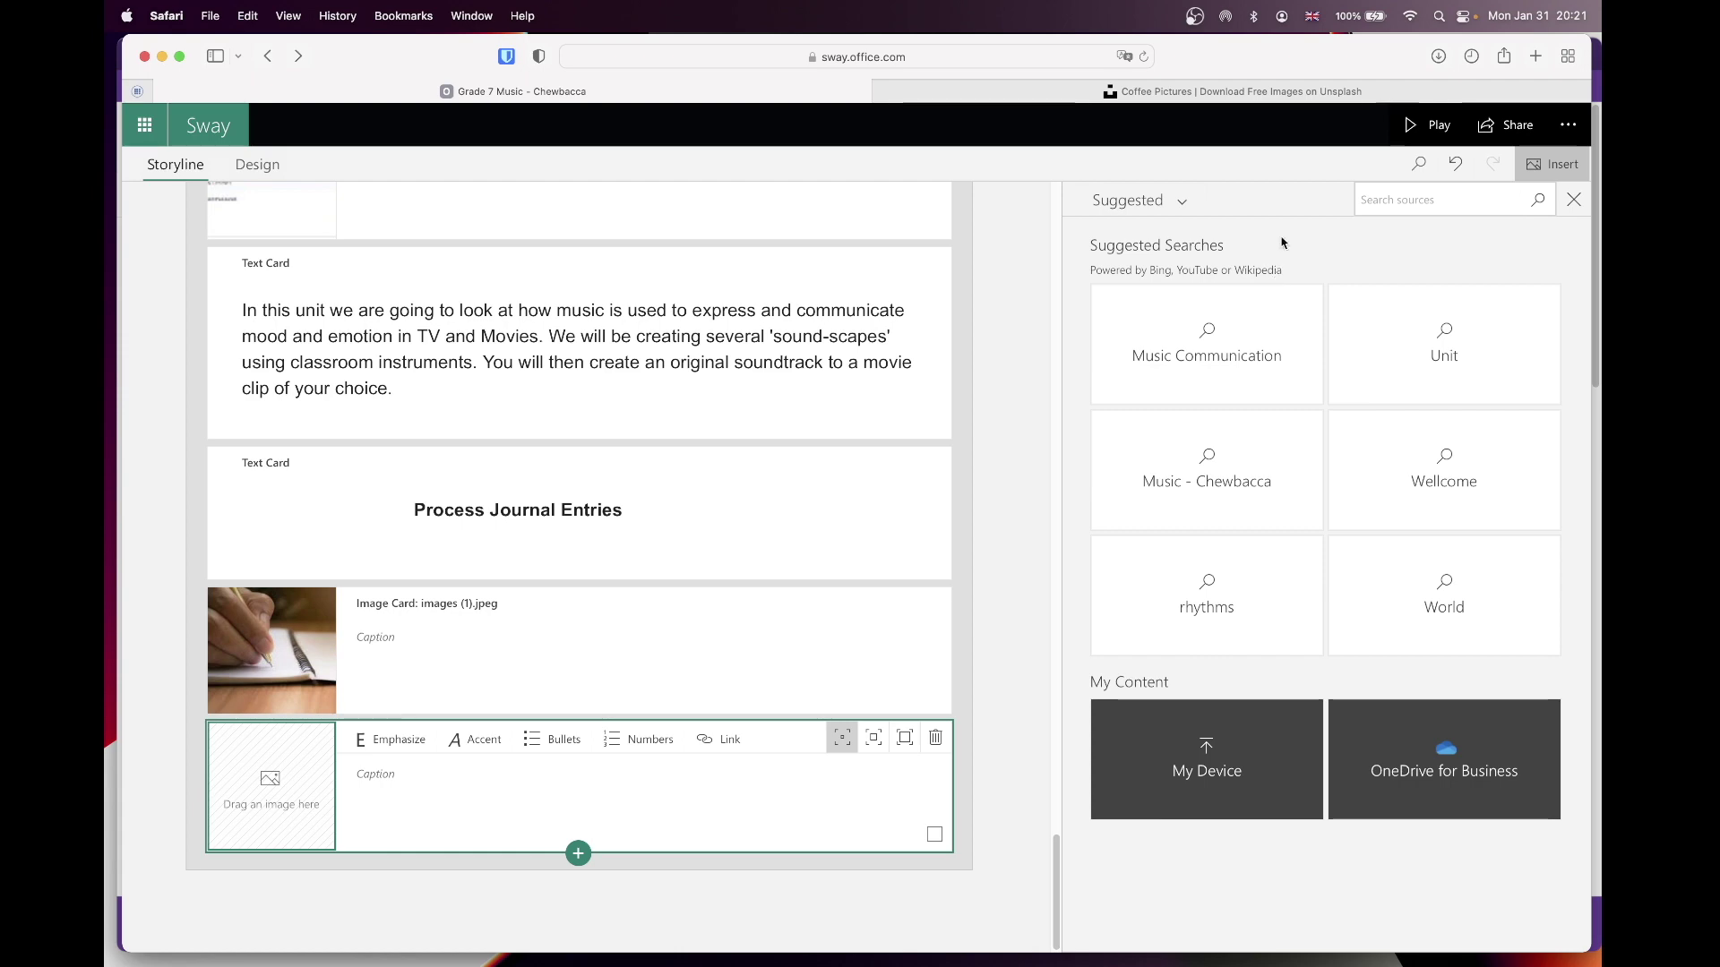
Switch to Unsplash, download the full-frame coffee bean photo in Medium size (1920x1464), and copy its attribution text
click(1258, 93)
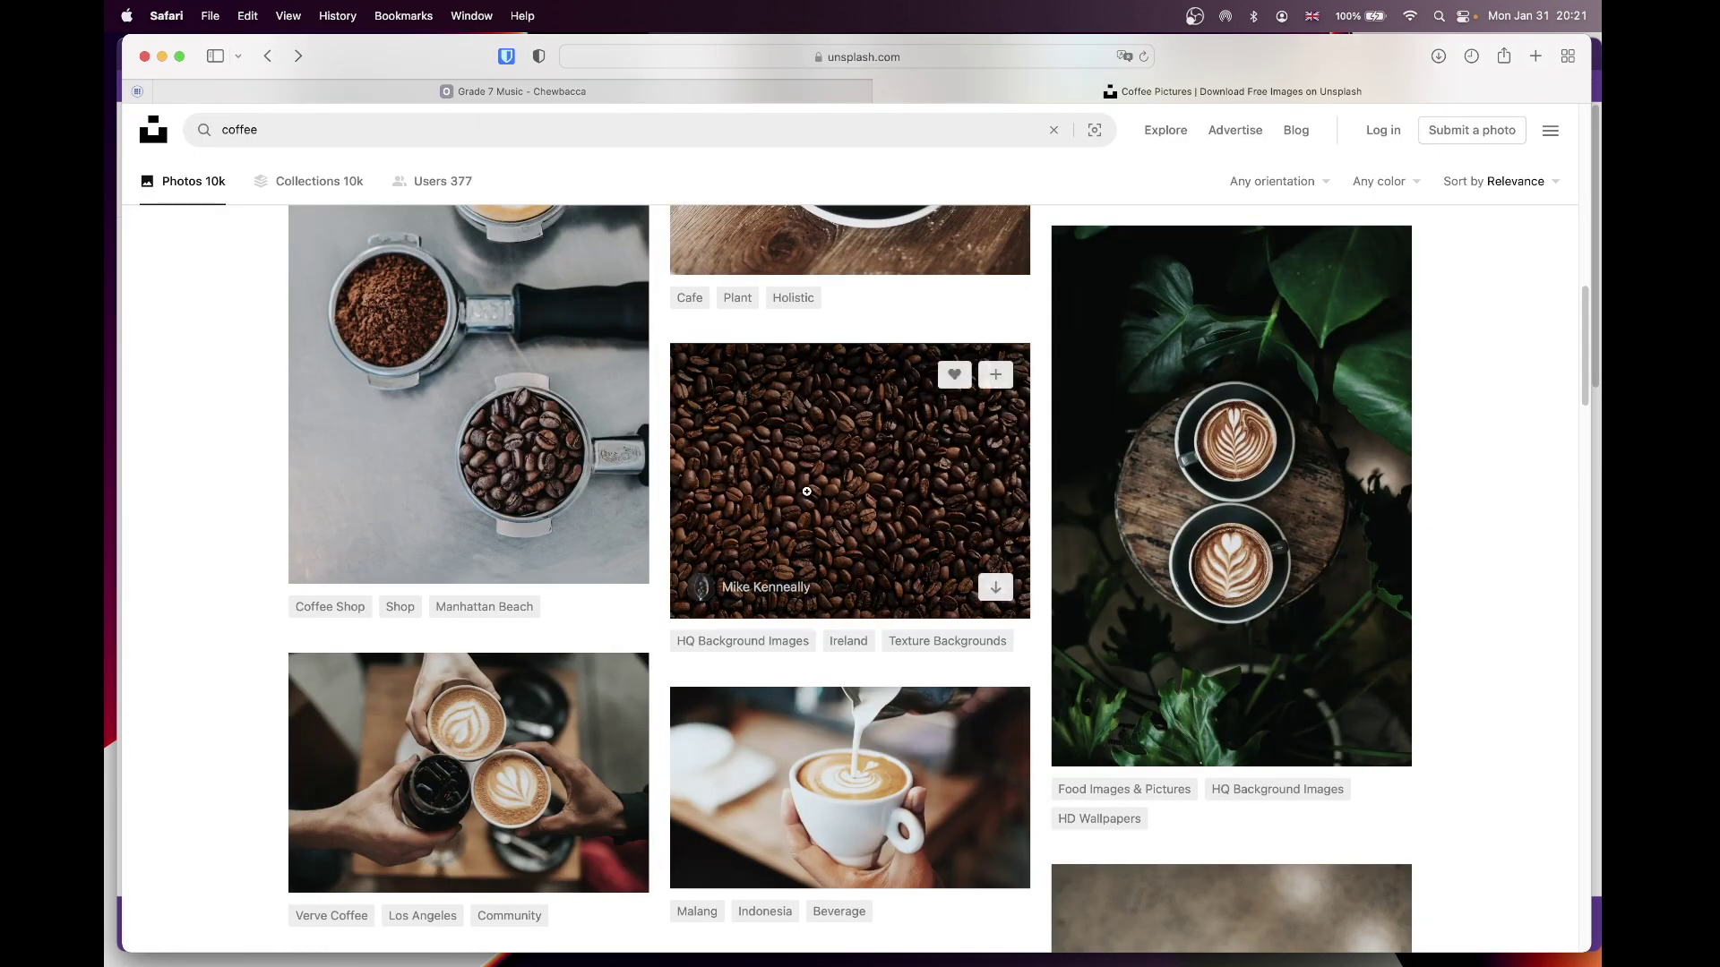
click(808, 493)
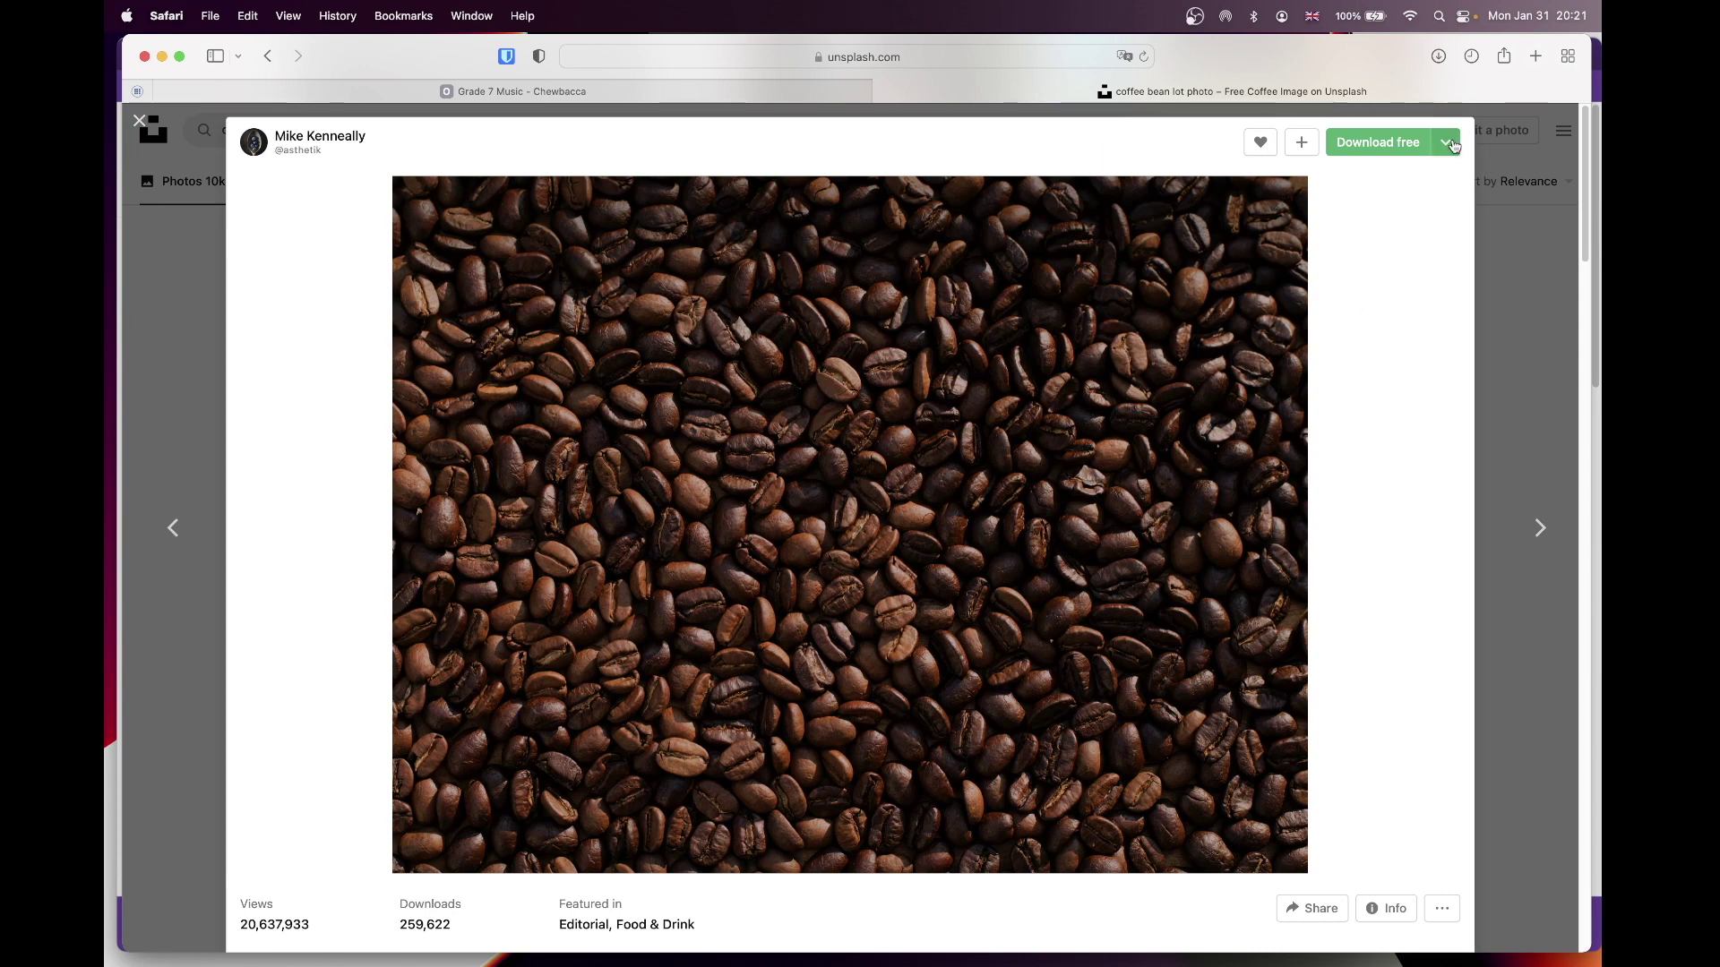
click(1458, 144)
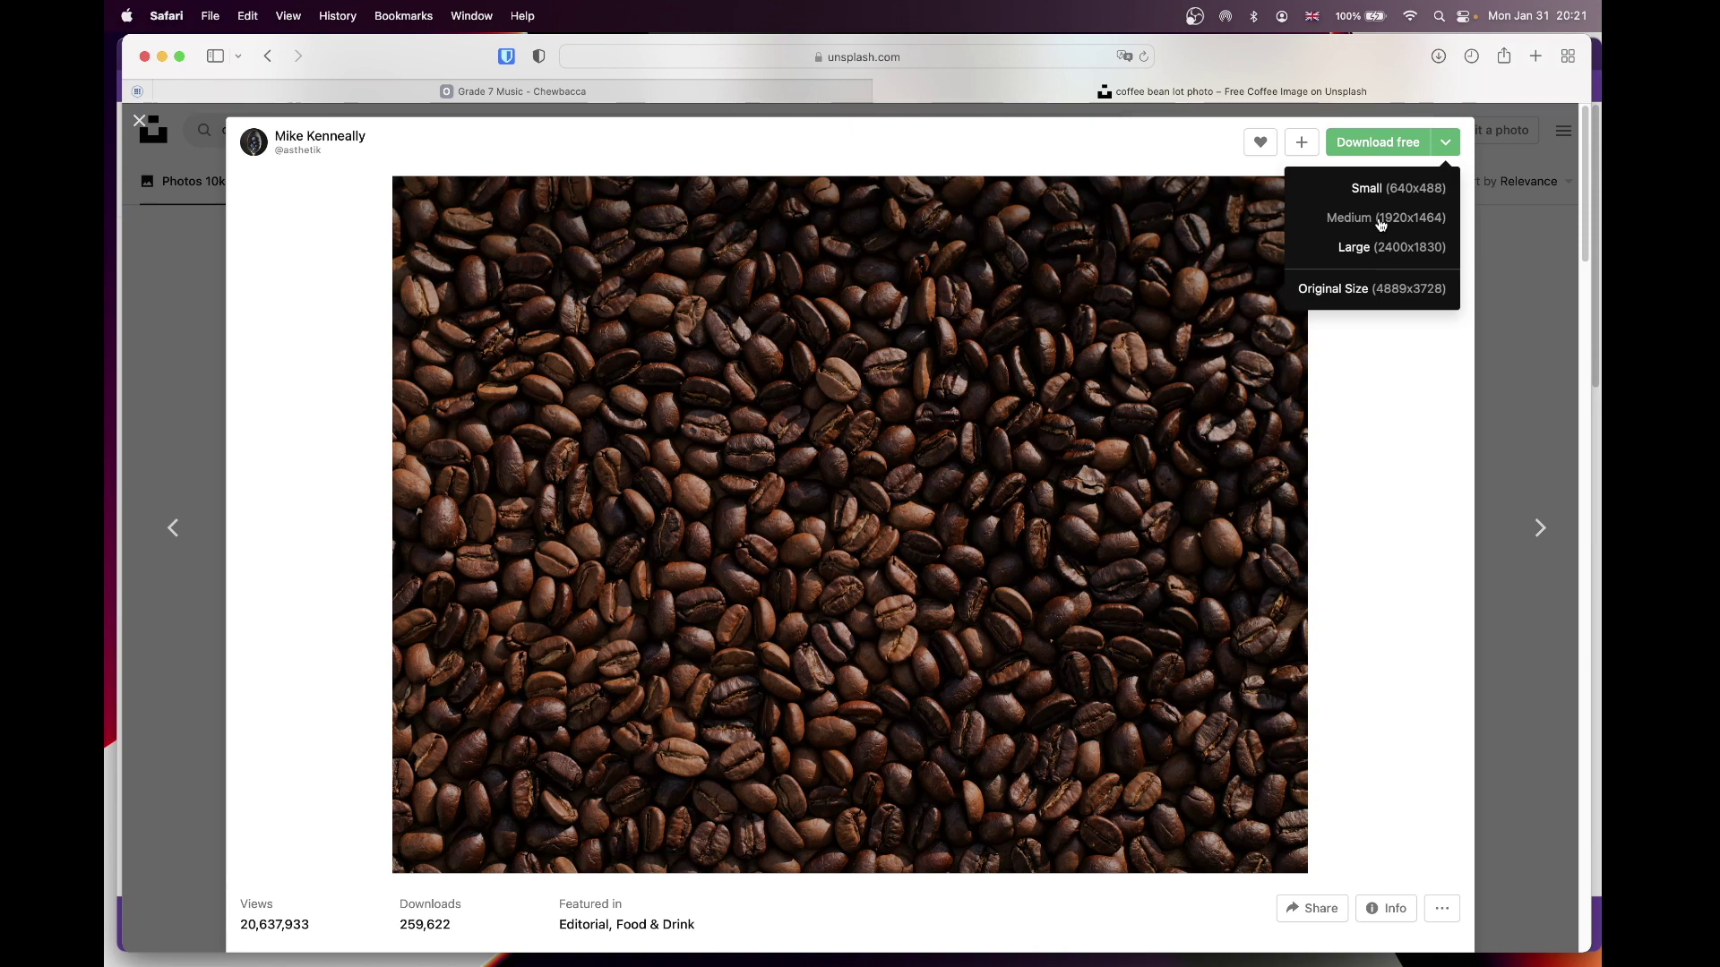
click(1381, 221)
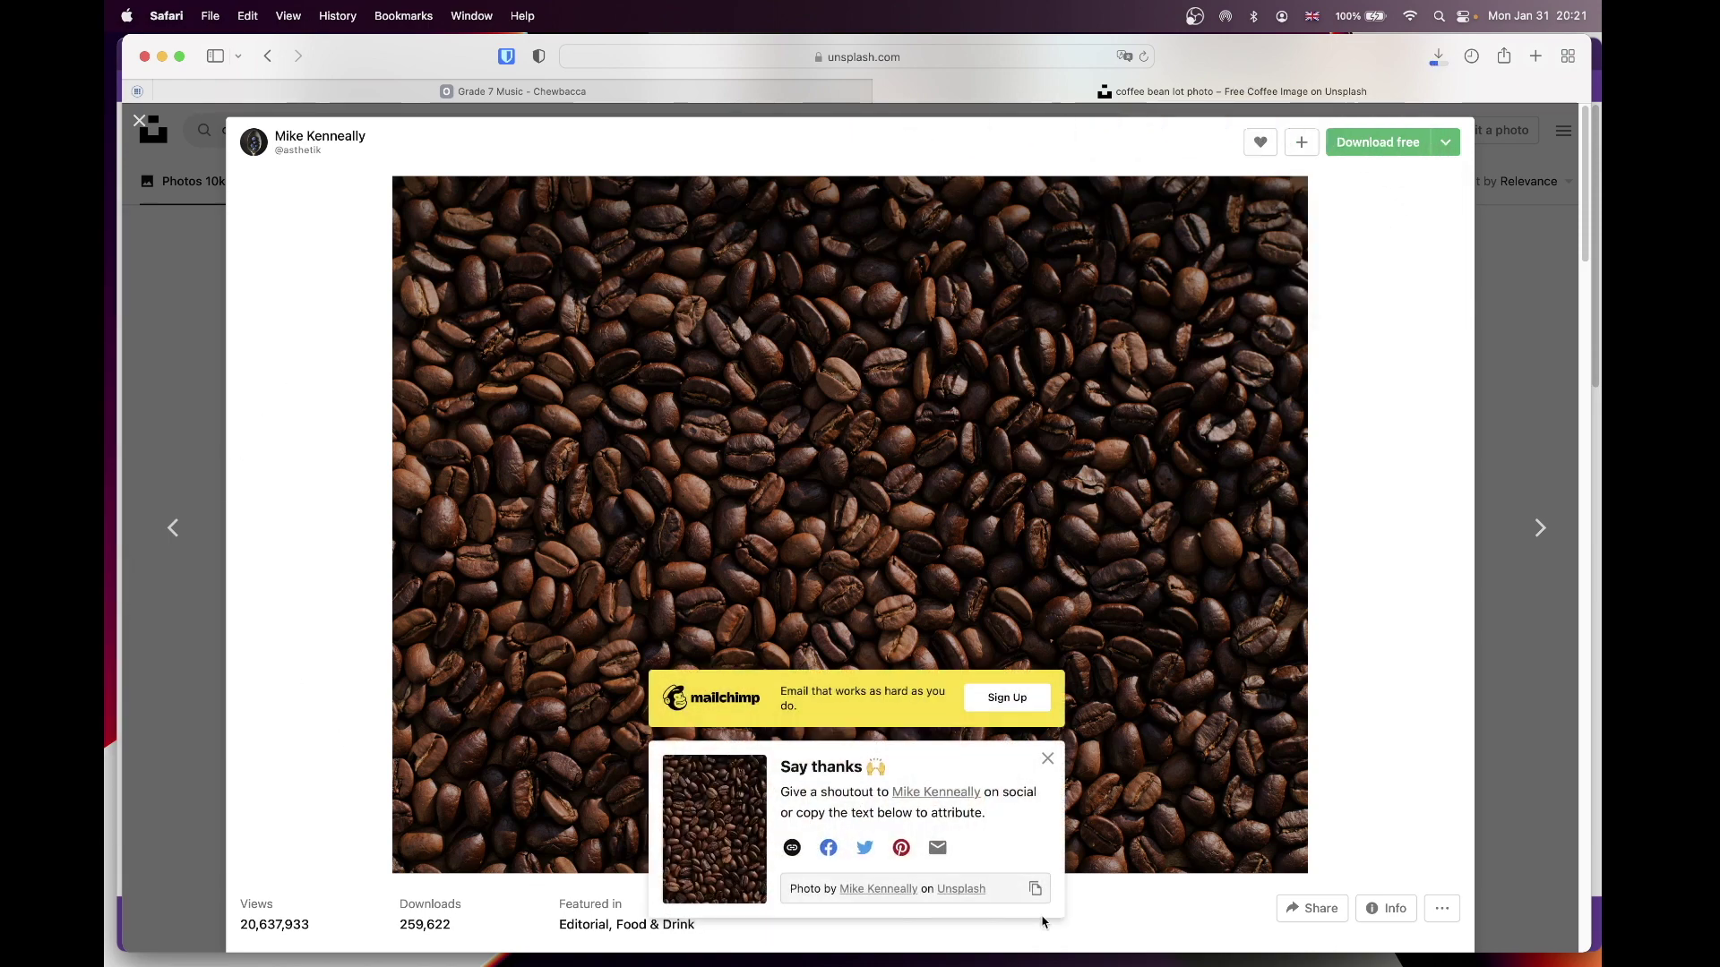
click(1035, 889)
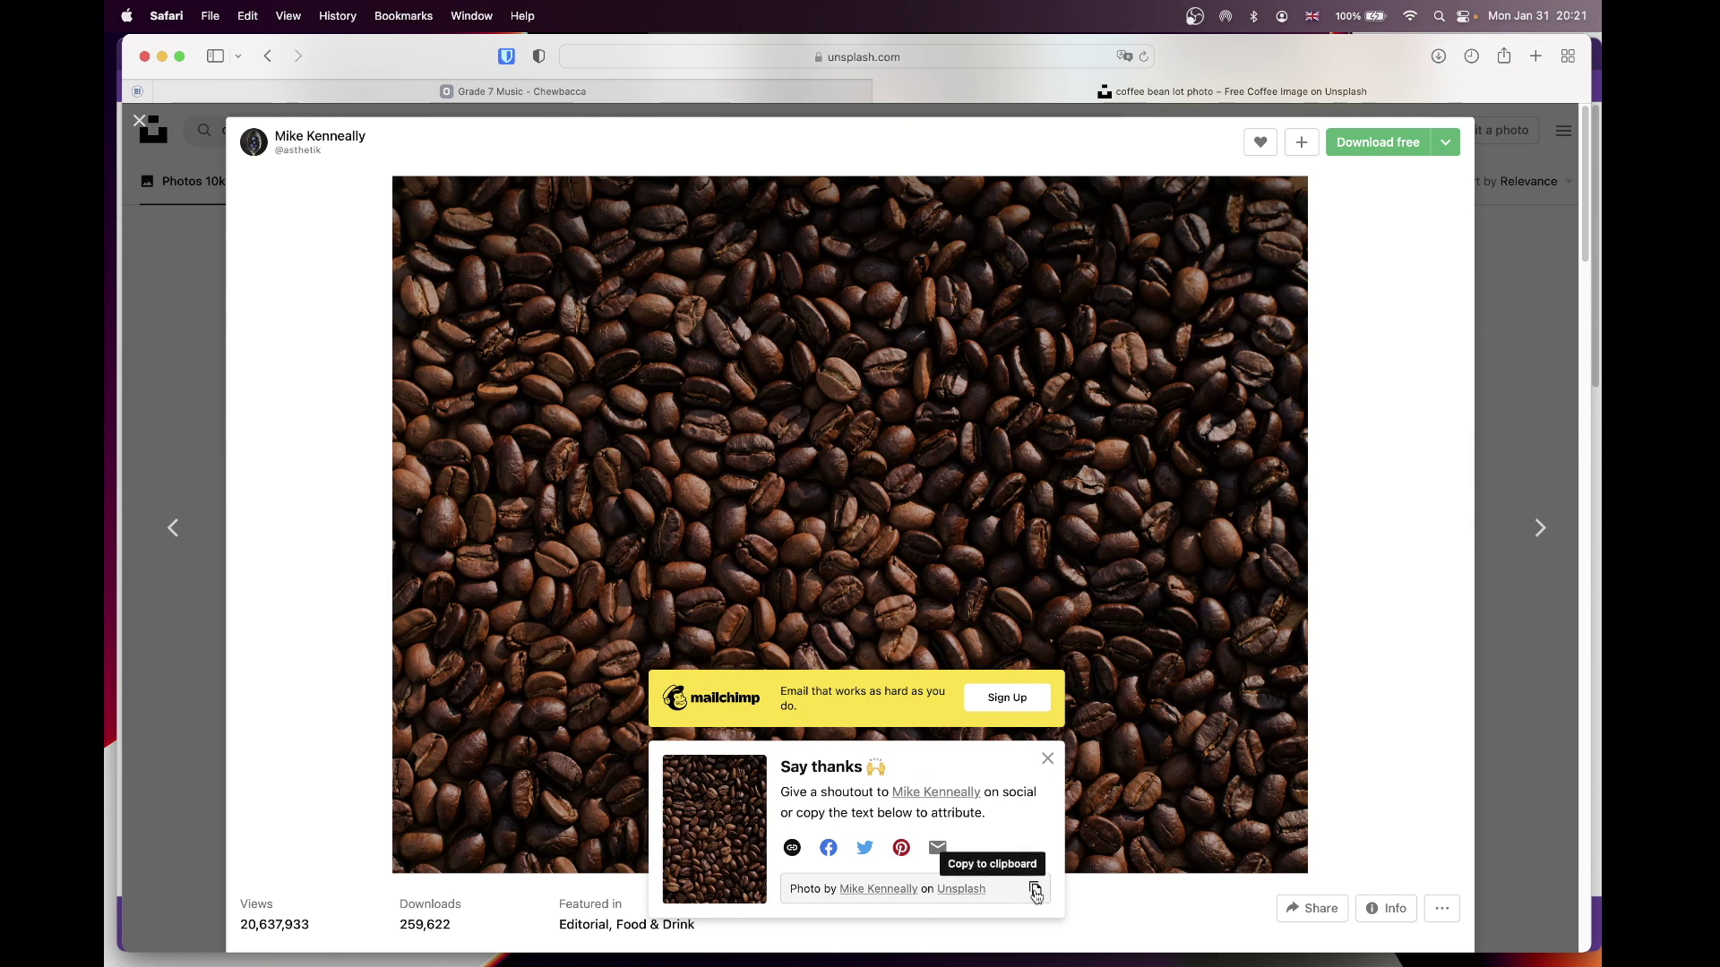
click(1036, 891)
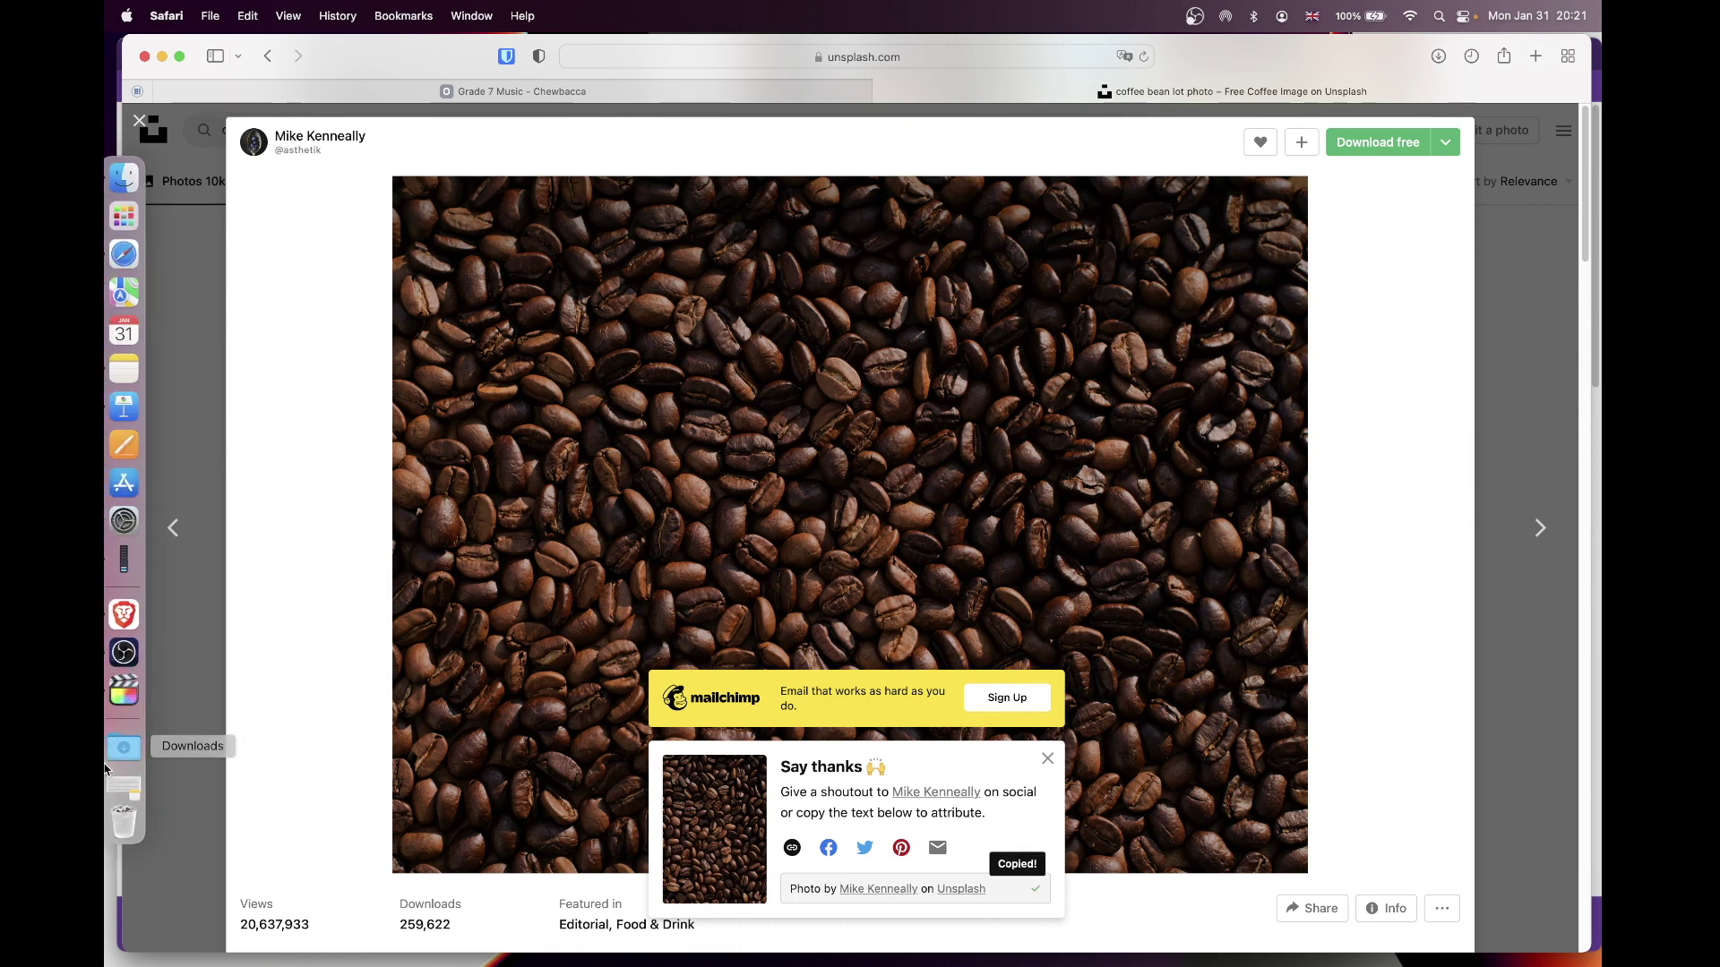
Place the newly downloaded coffee bean JPEG from the Downloads folder into the empty image card in Sway
click(667, 91)
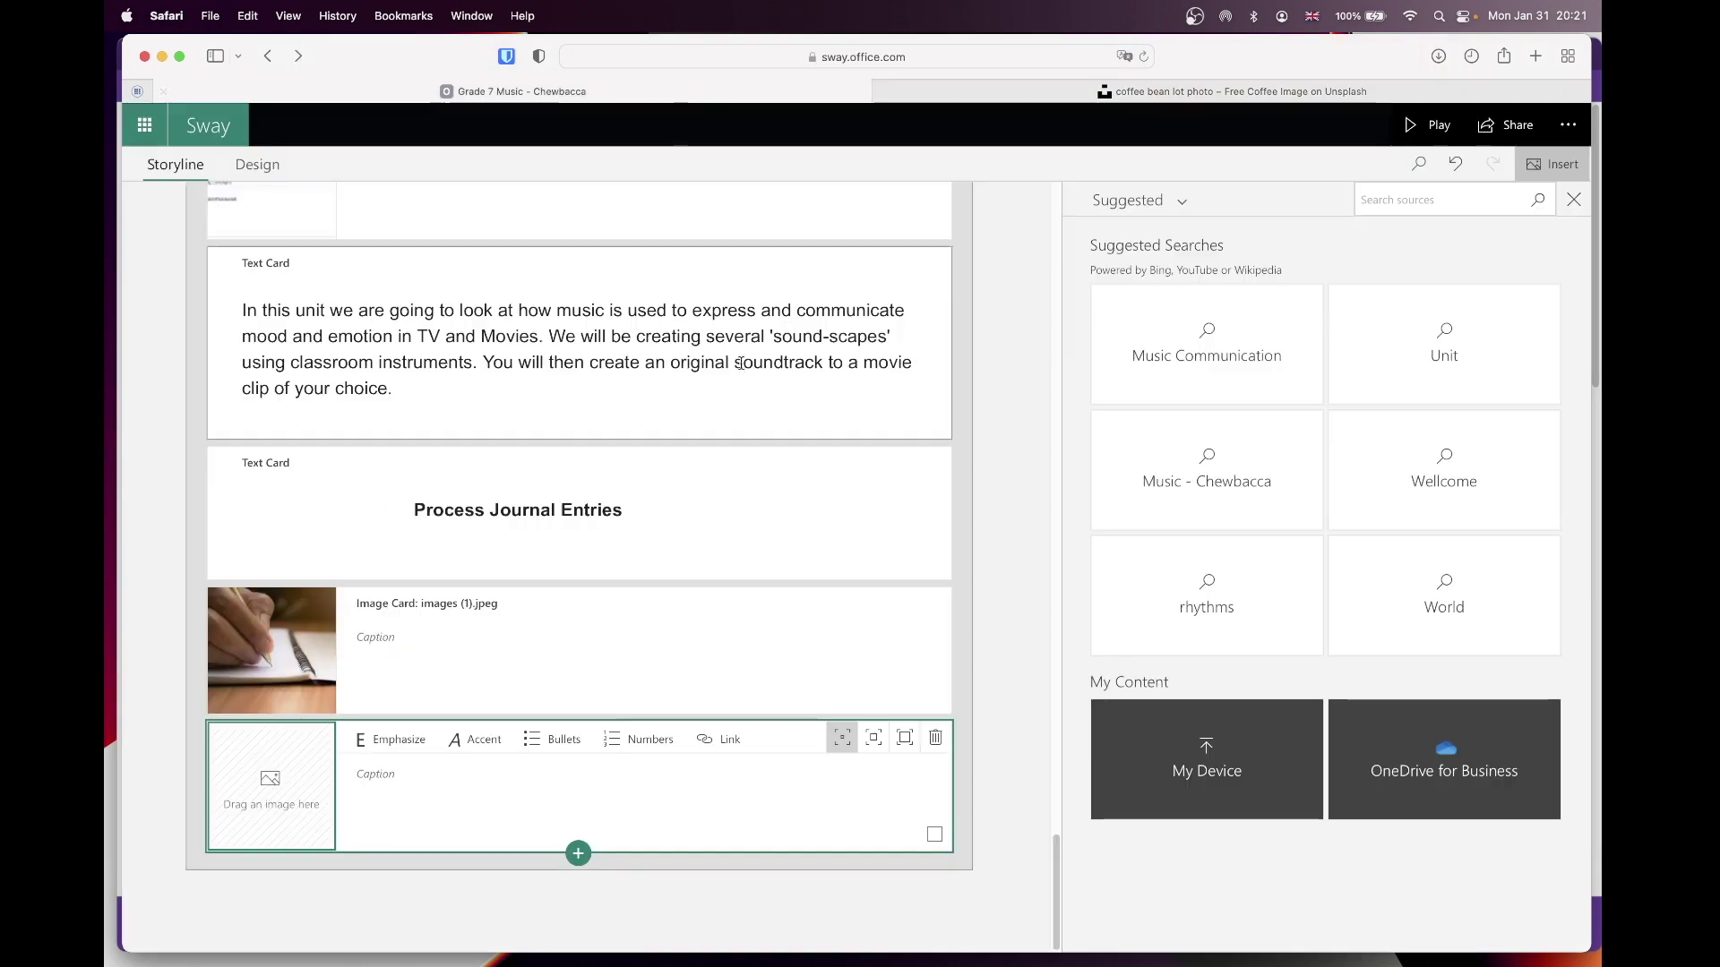
click(134, 177)
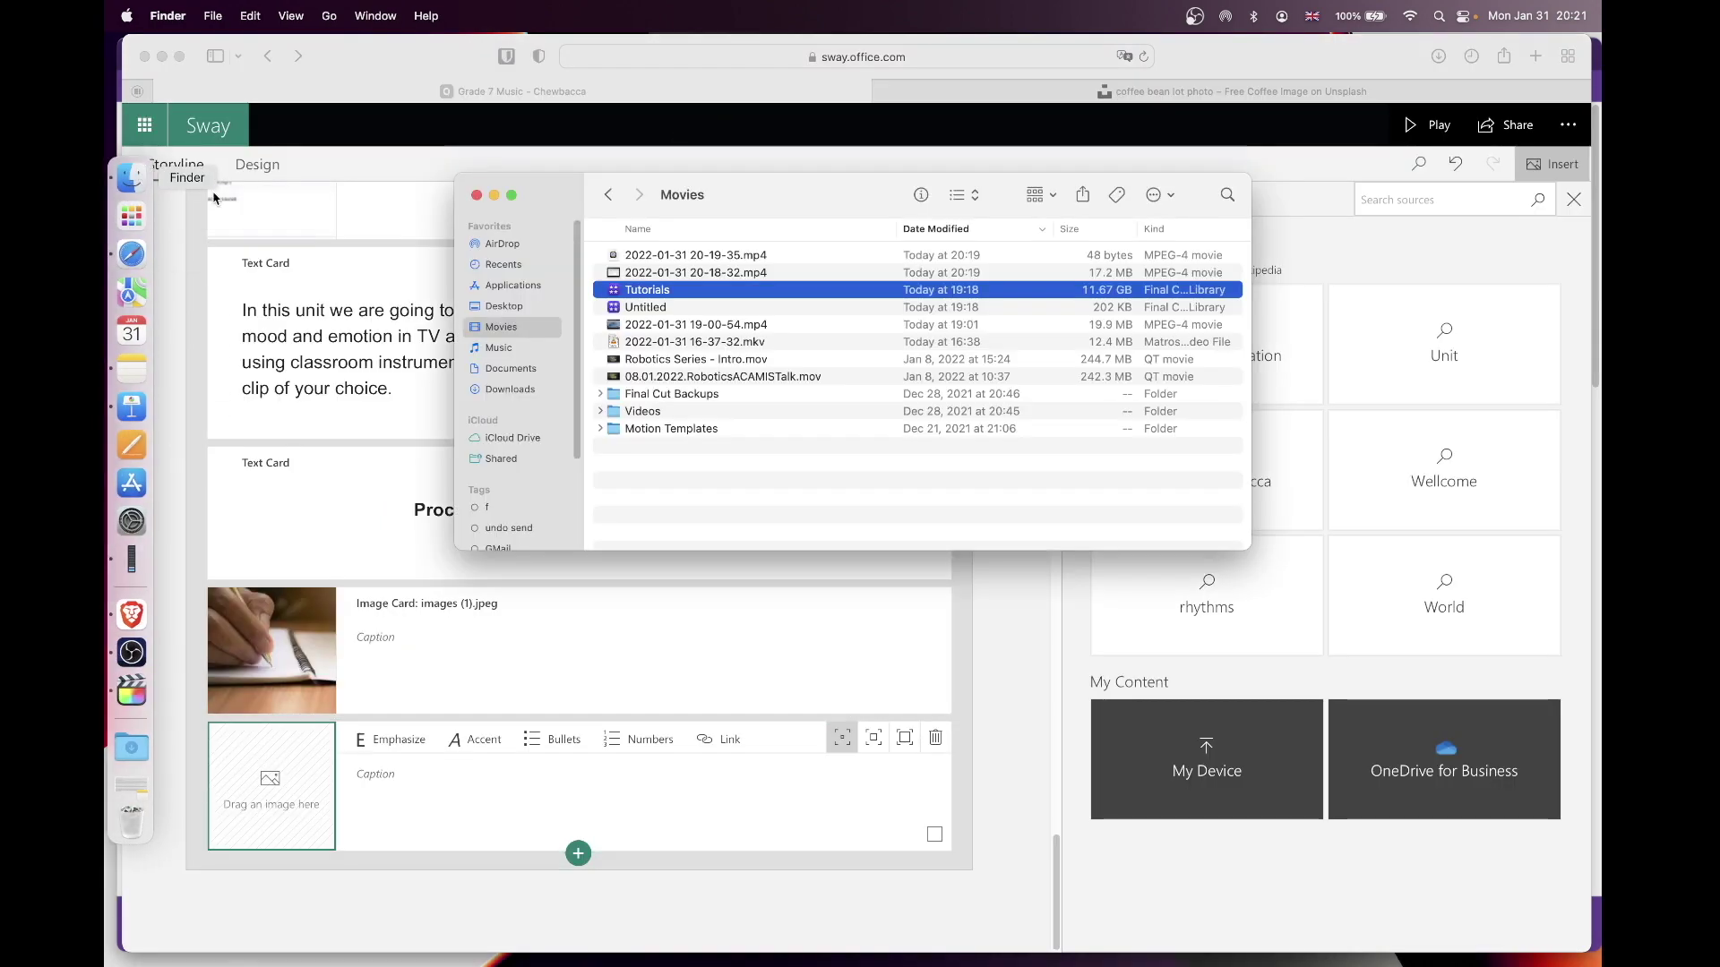
click(491, 389)
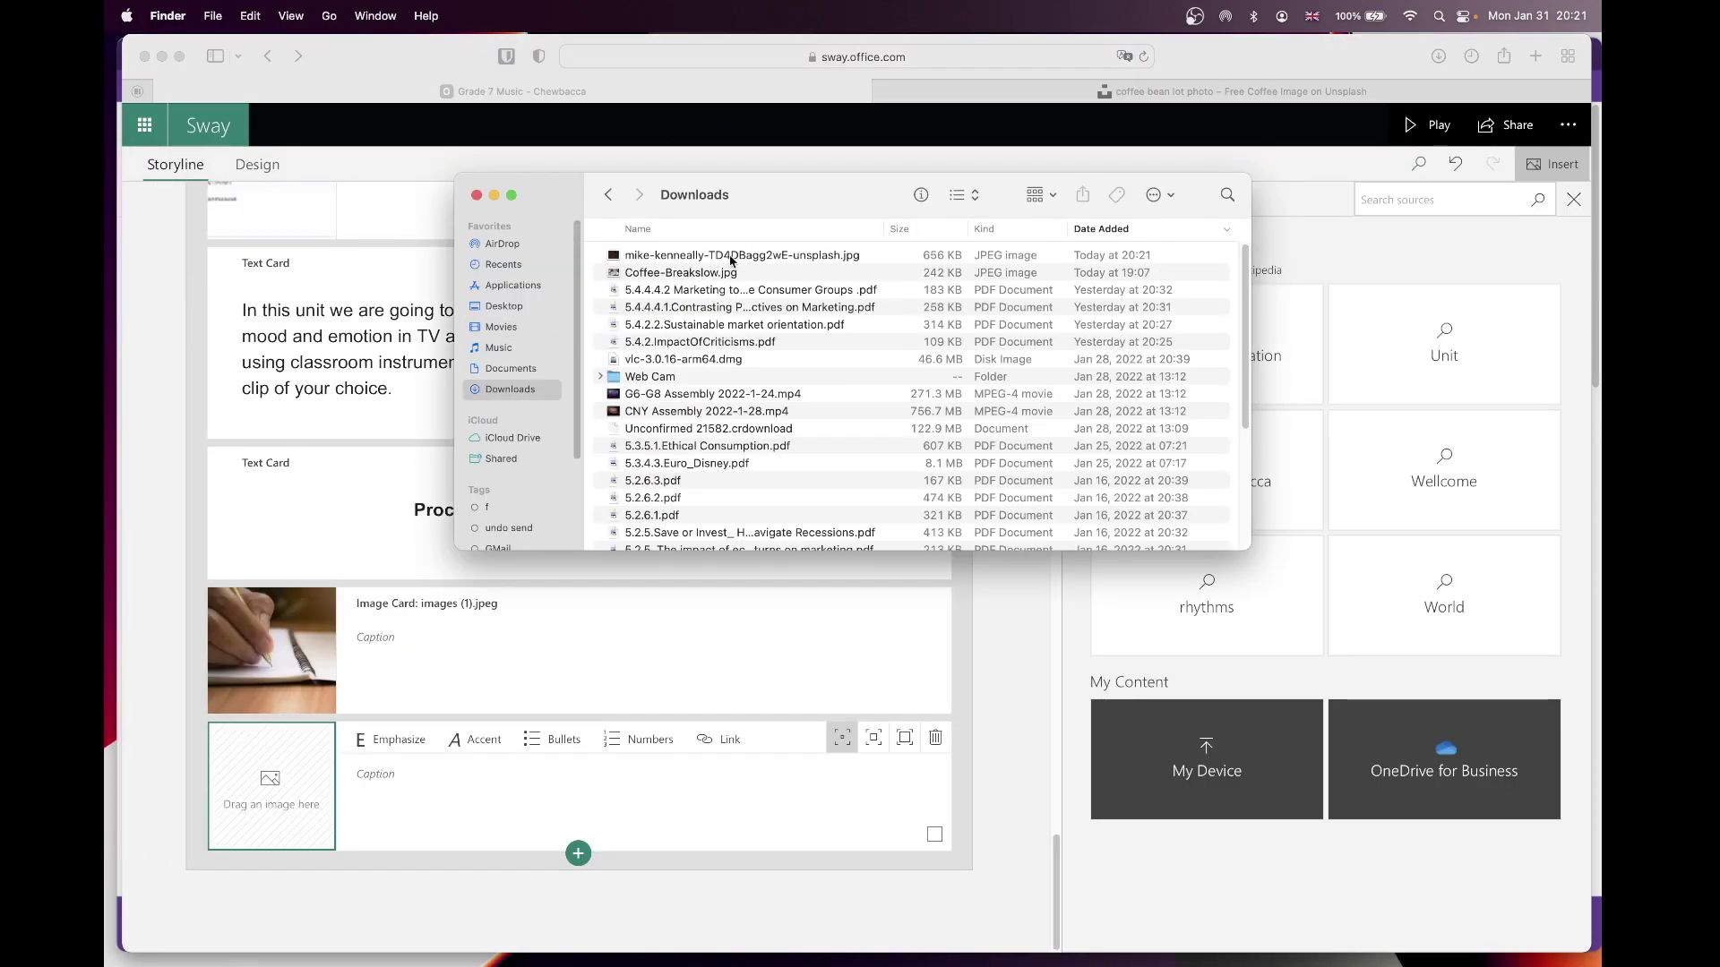
click(730, 257)
drag(815, 211, 303, 766)
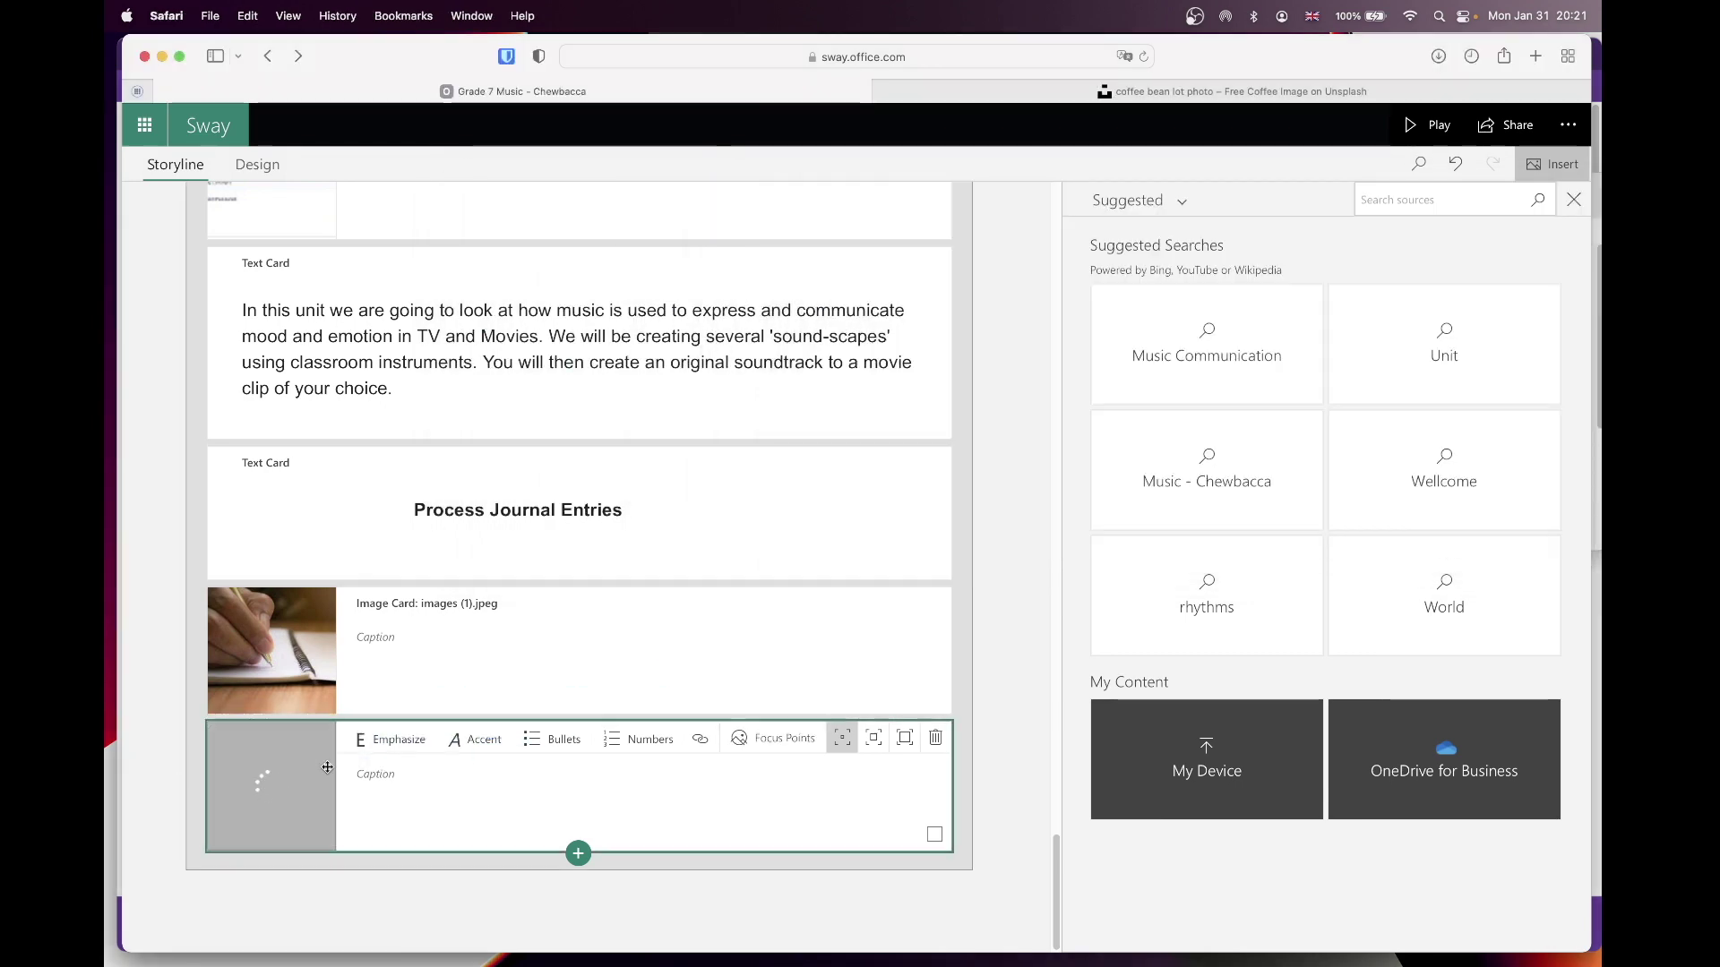
Caption the new image card "Coffee beans!" and preview it in the design view
click(374, 779)
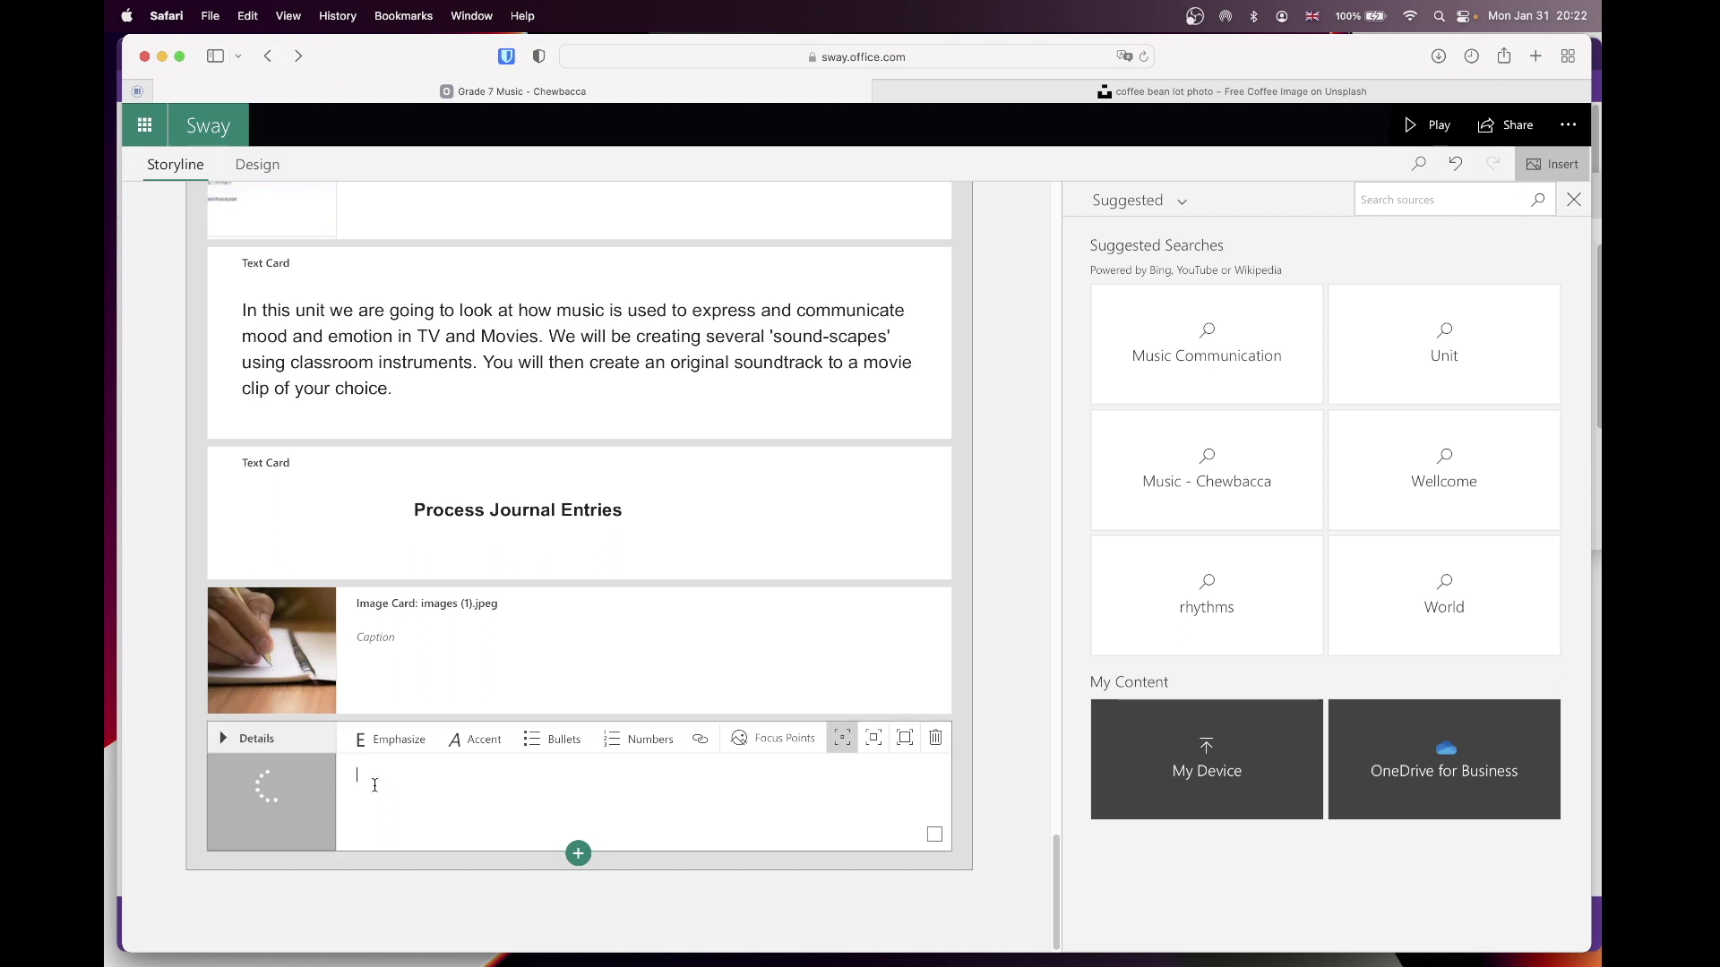
text(Coffee beans!)
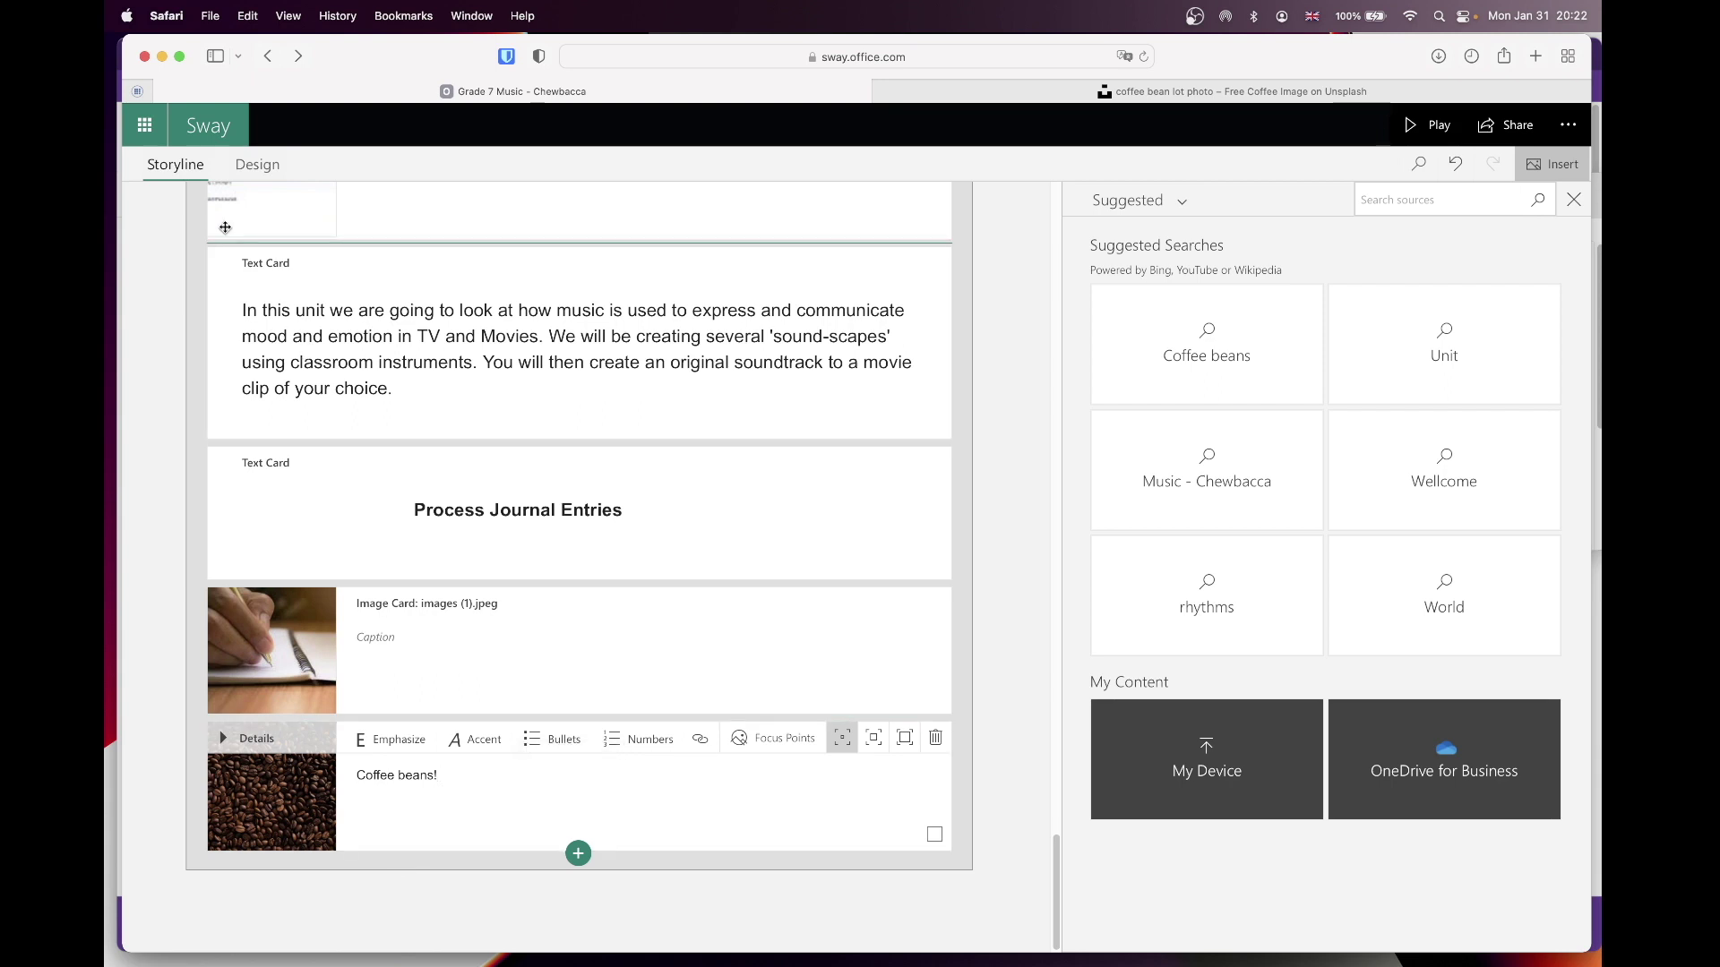
click(258, 165)
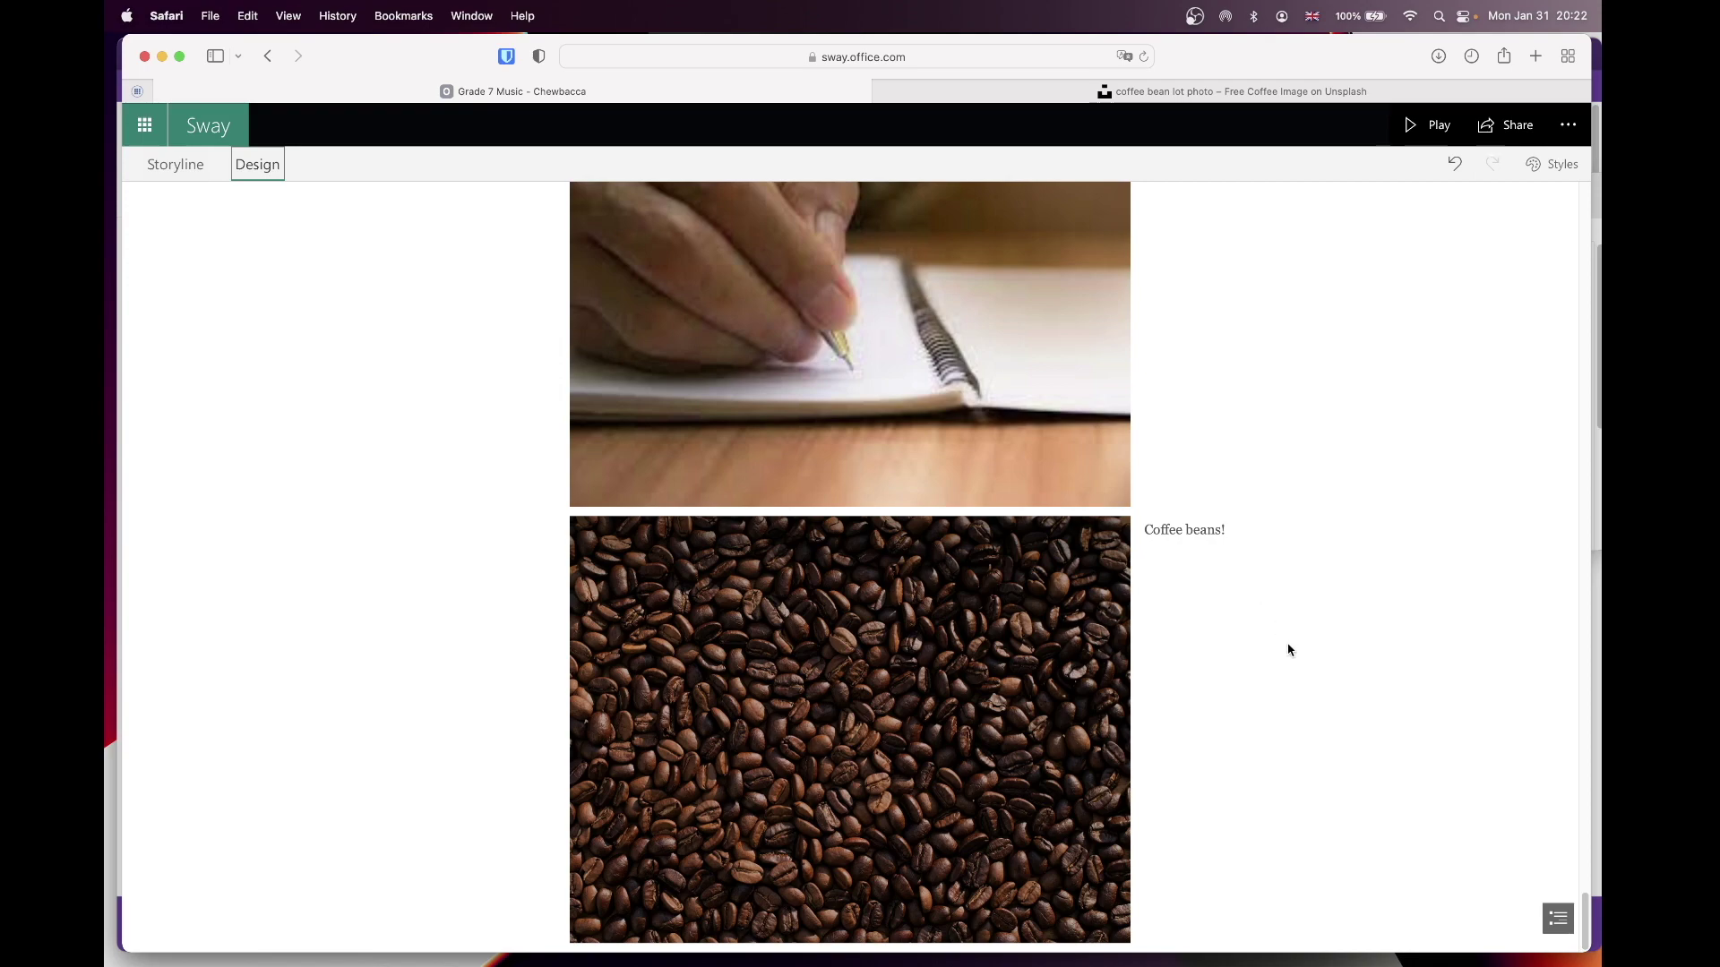
Set the coffee bean image card's emphasis to Moderate and preview its size in the design view
click(178, 166)
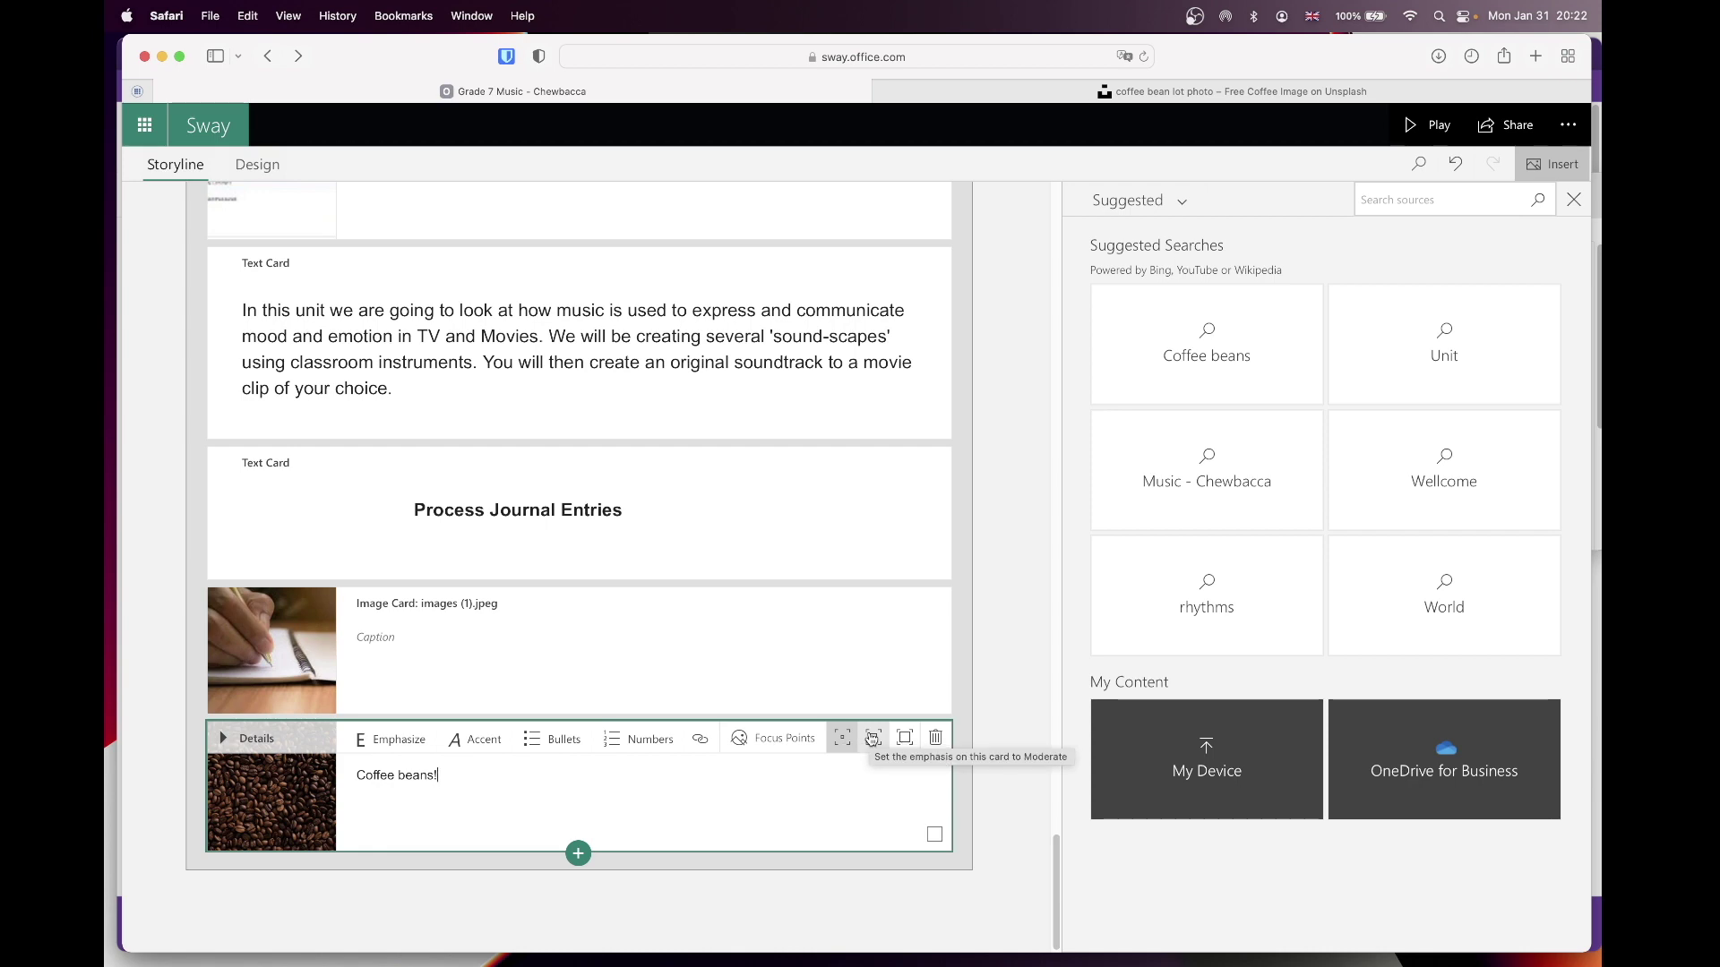
click(872, 736)
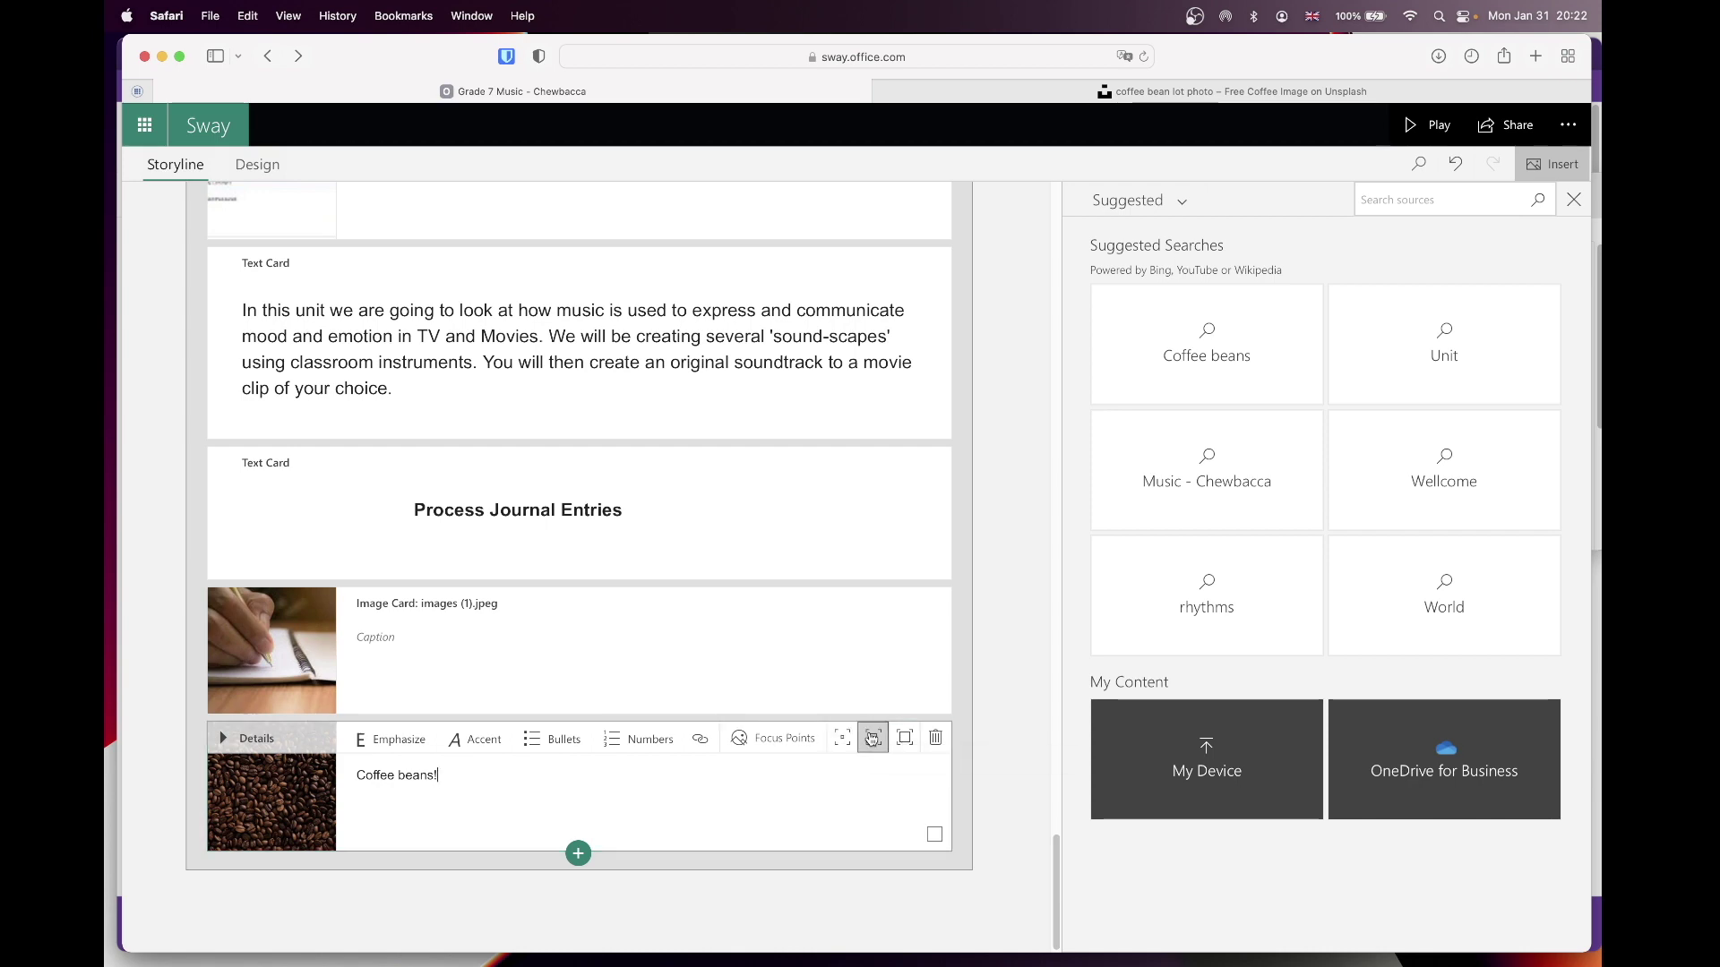
click(242, 172)
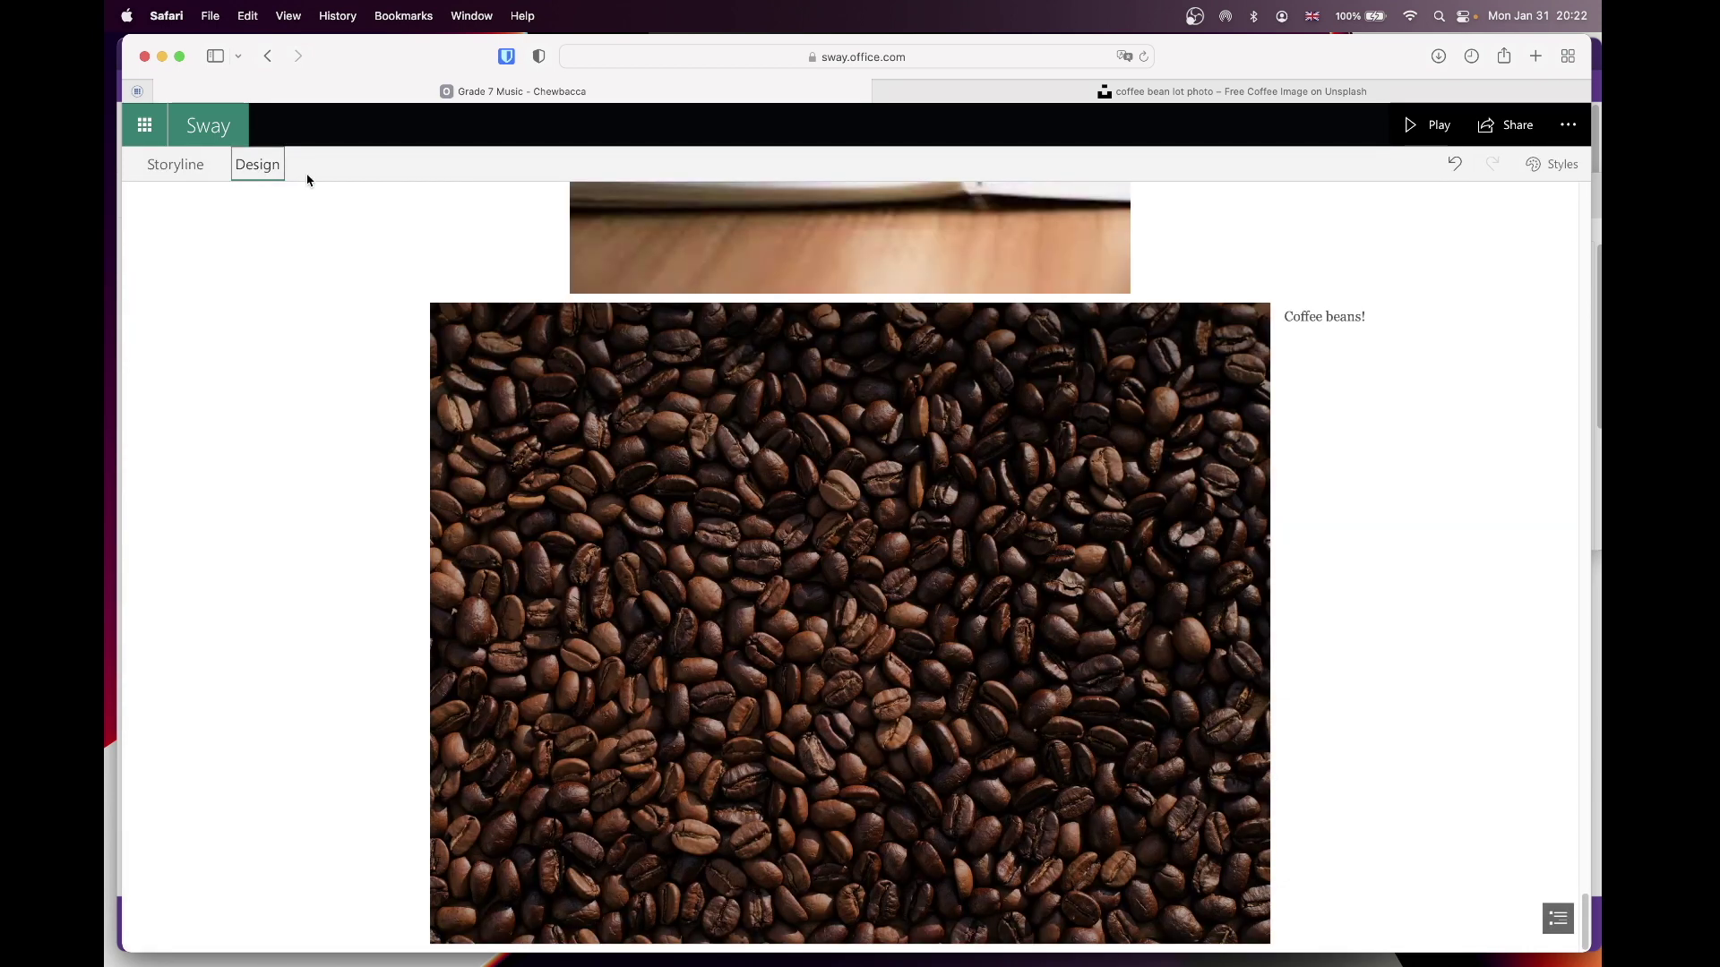
Set the coffee bean image card's emphasis to Intense and preview the design
click(176, 165)
click(905, 739)
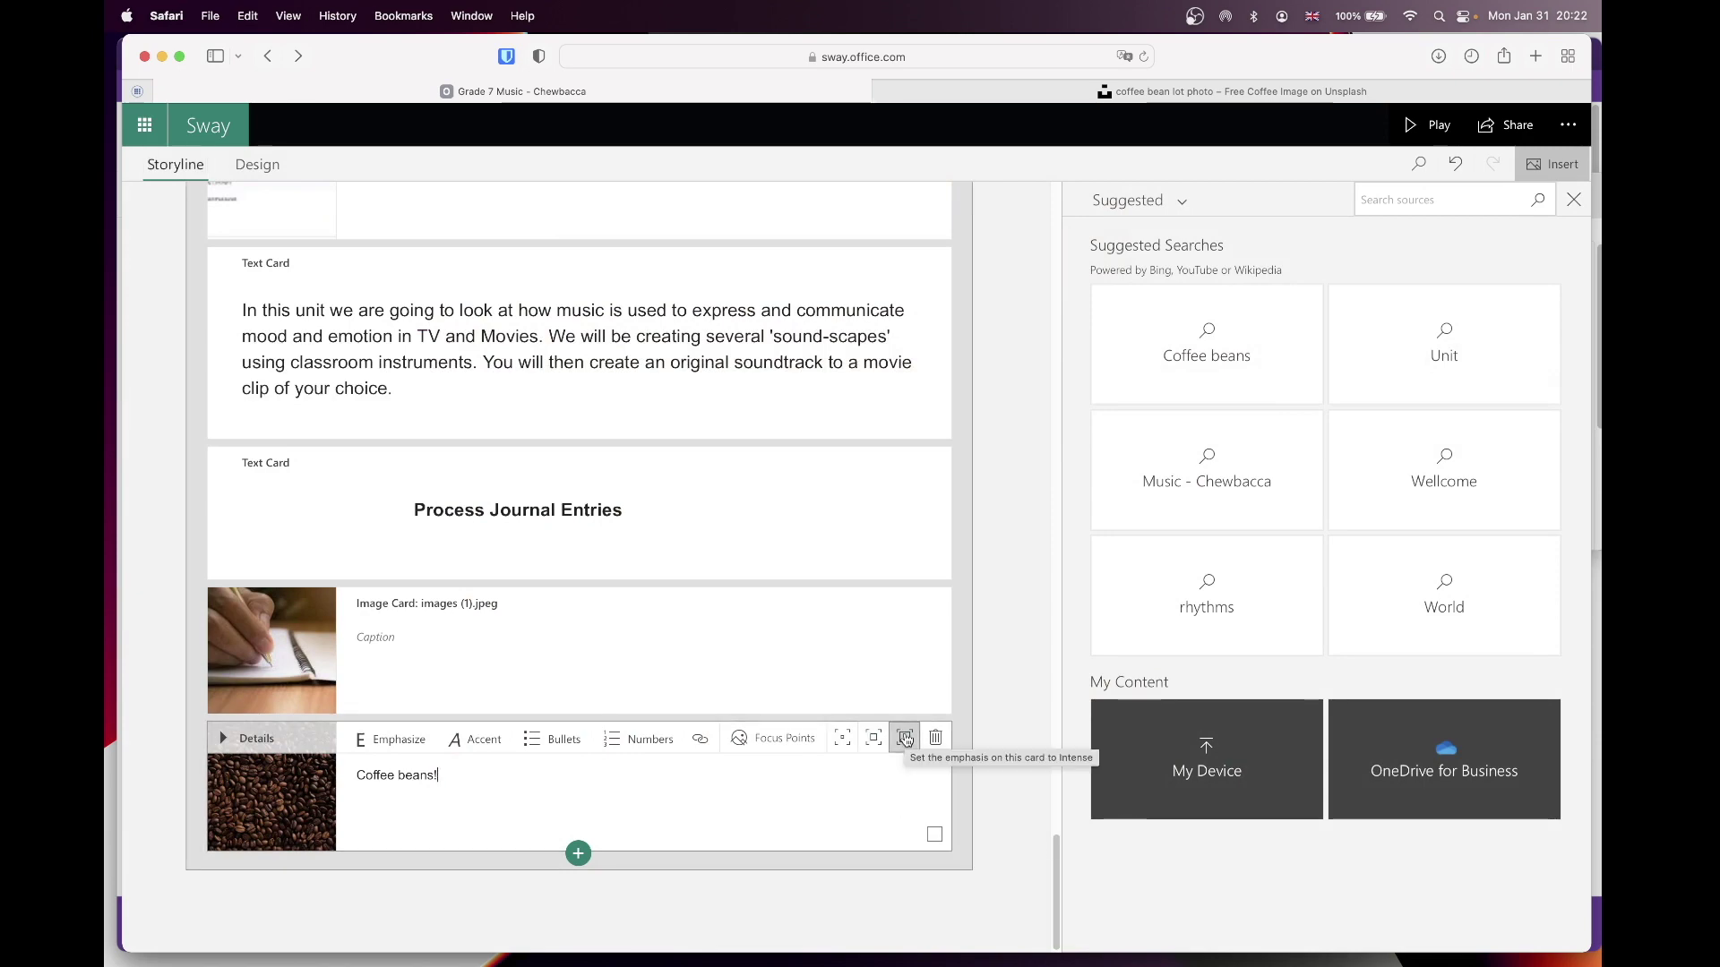
click(276, 168)
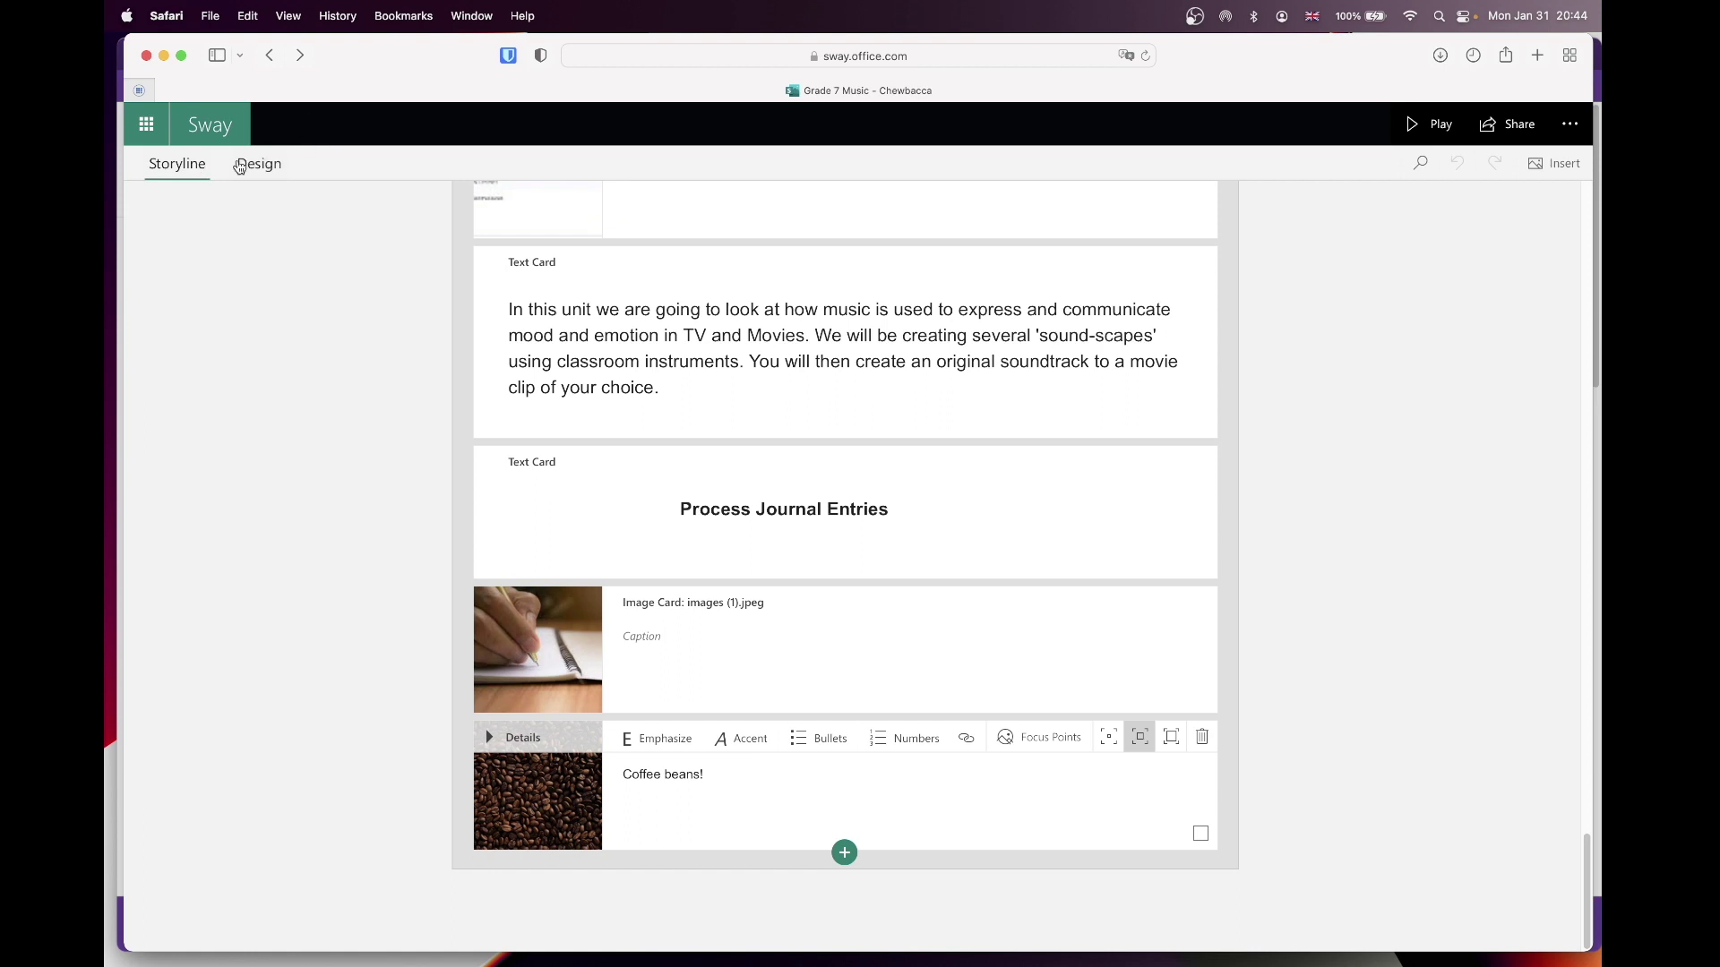
Apply Style 5, Variation 4 to the Sway, check the restyled page, and open the style's customization options
click(246, 165)
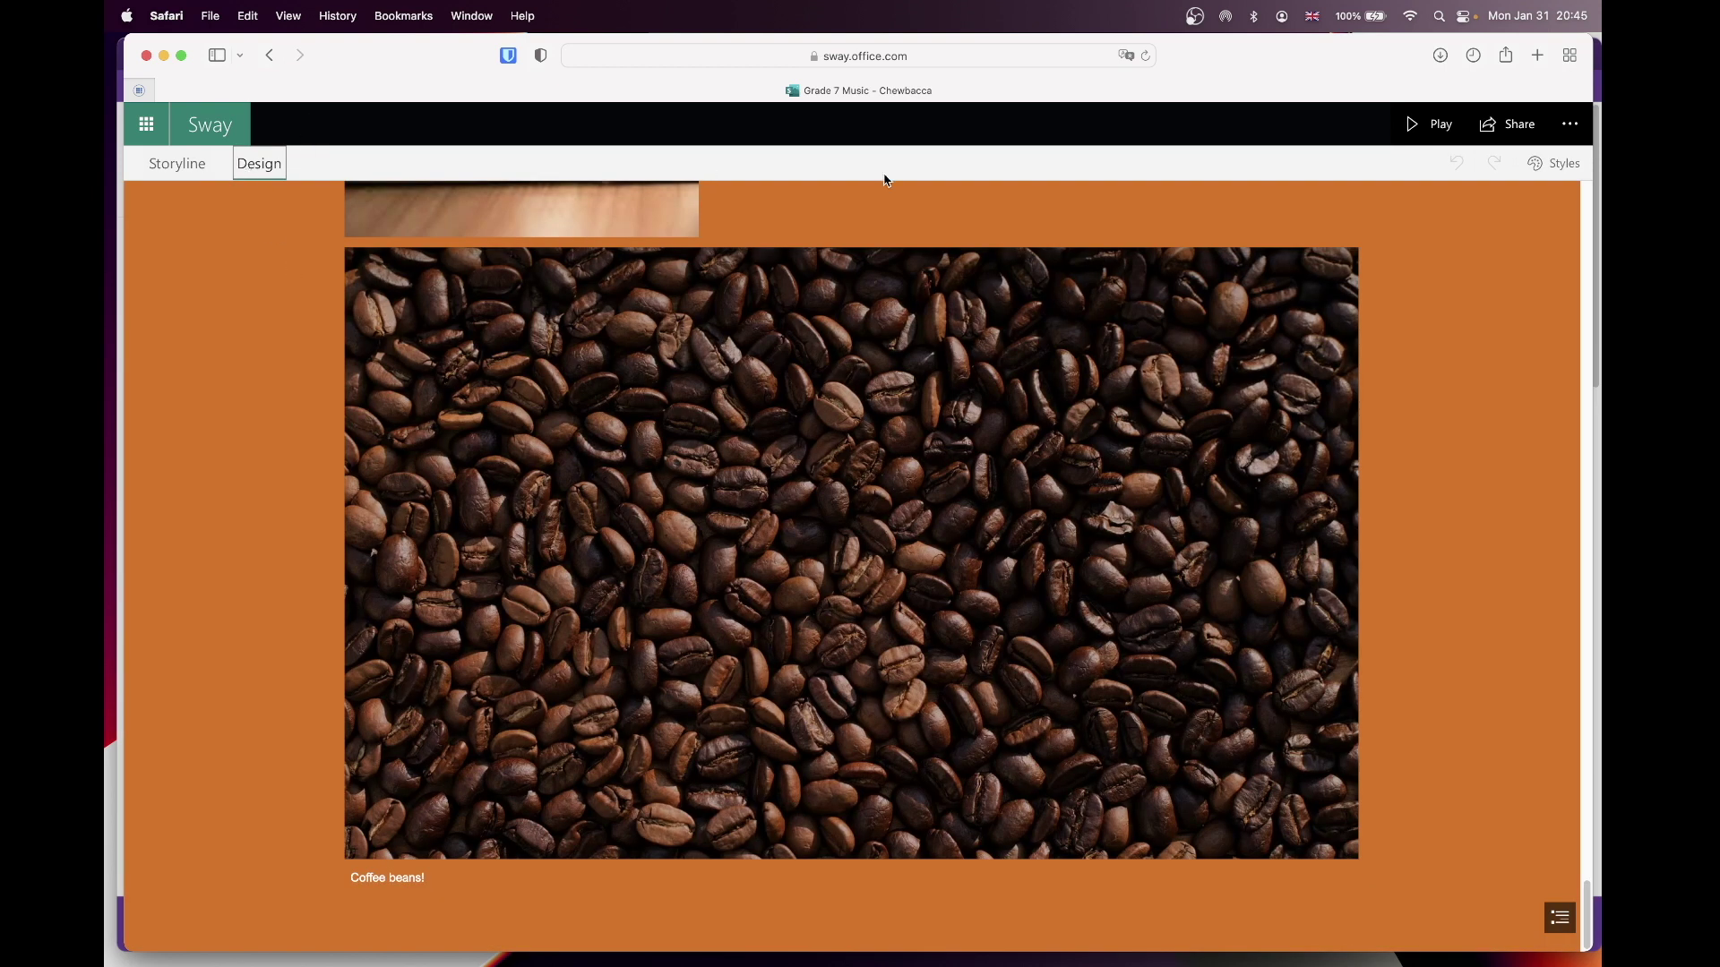
click(1554, 165)
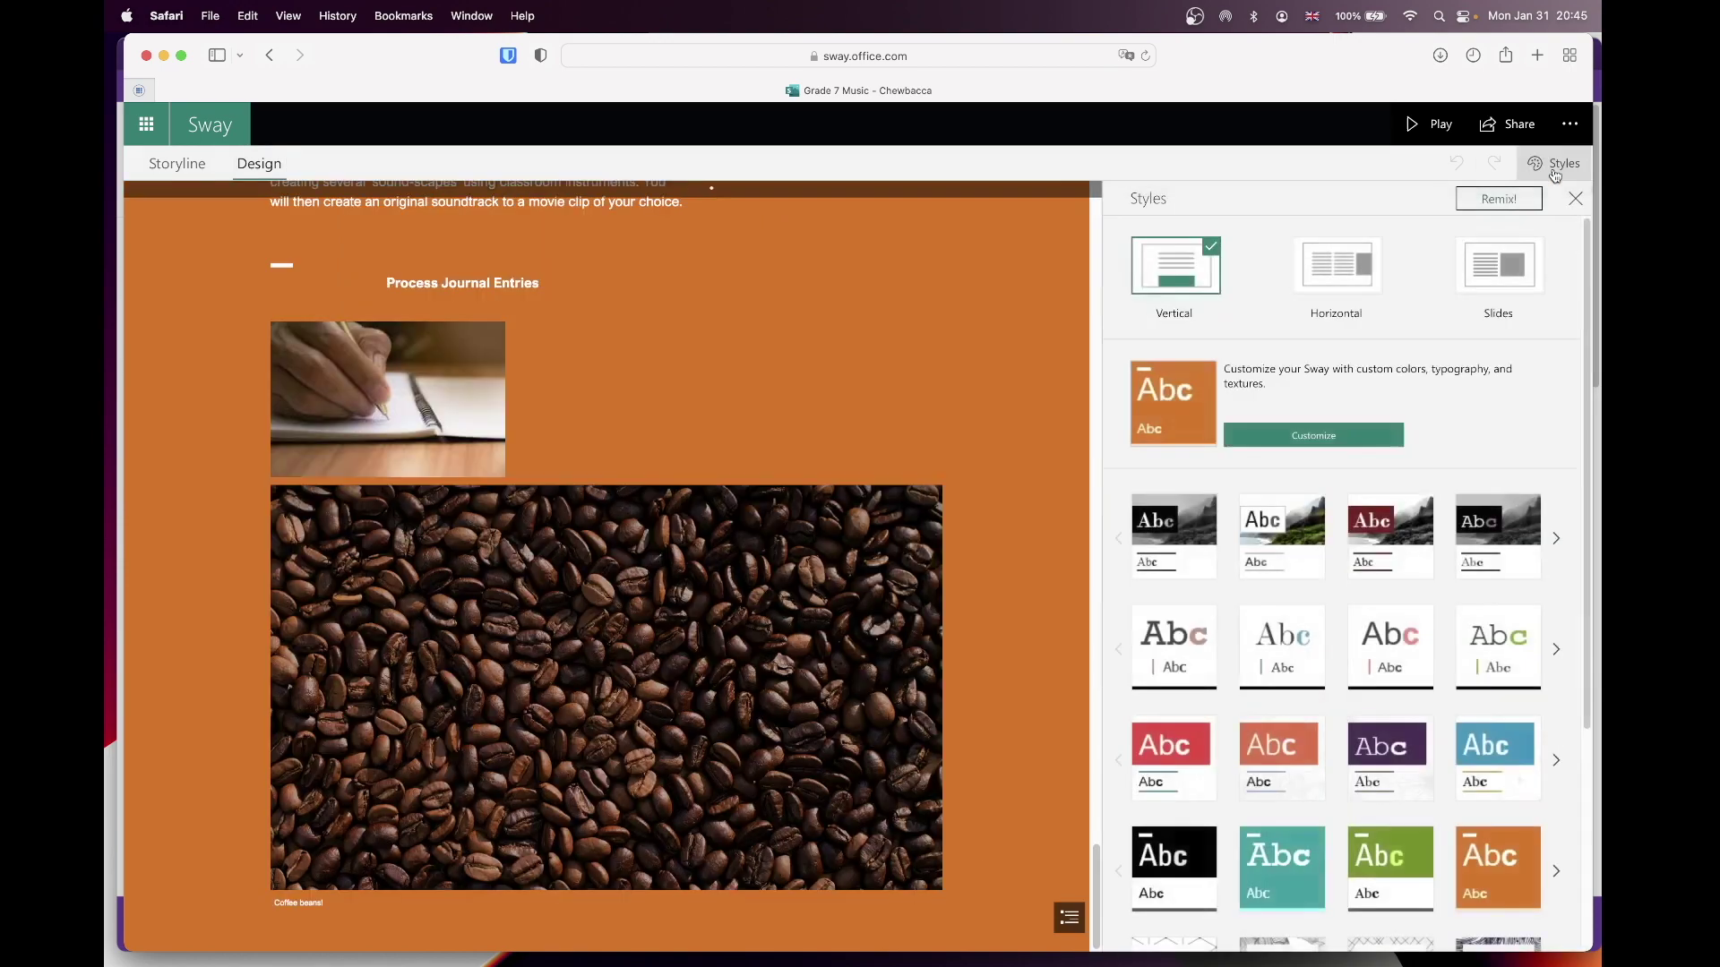
scroll(1431, 701, down, 5)
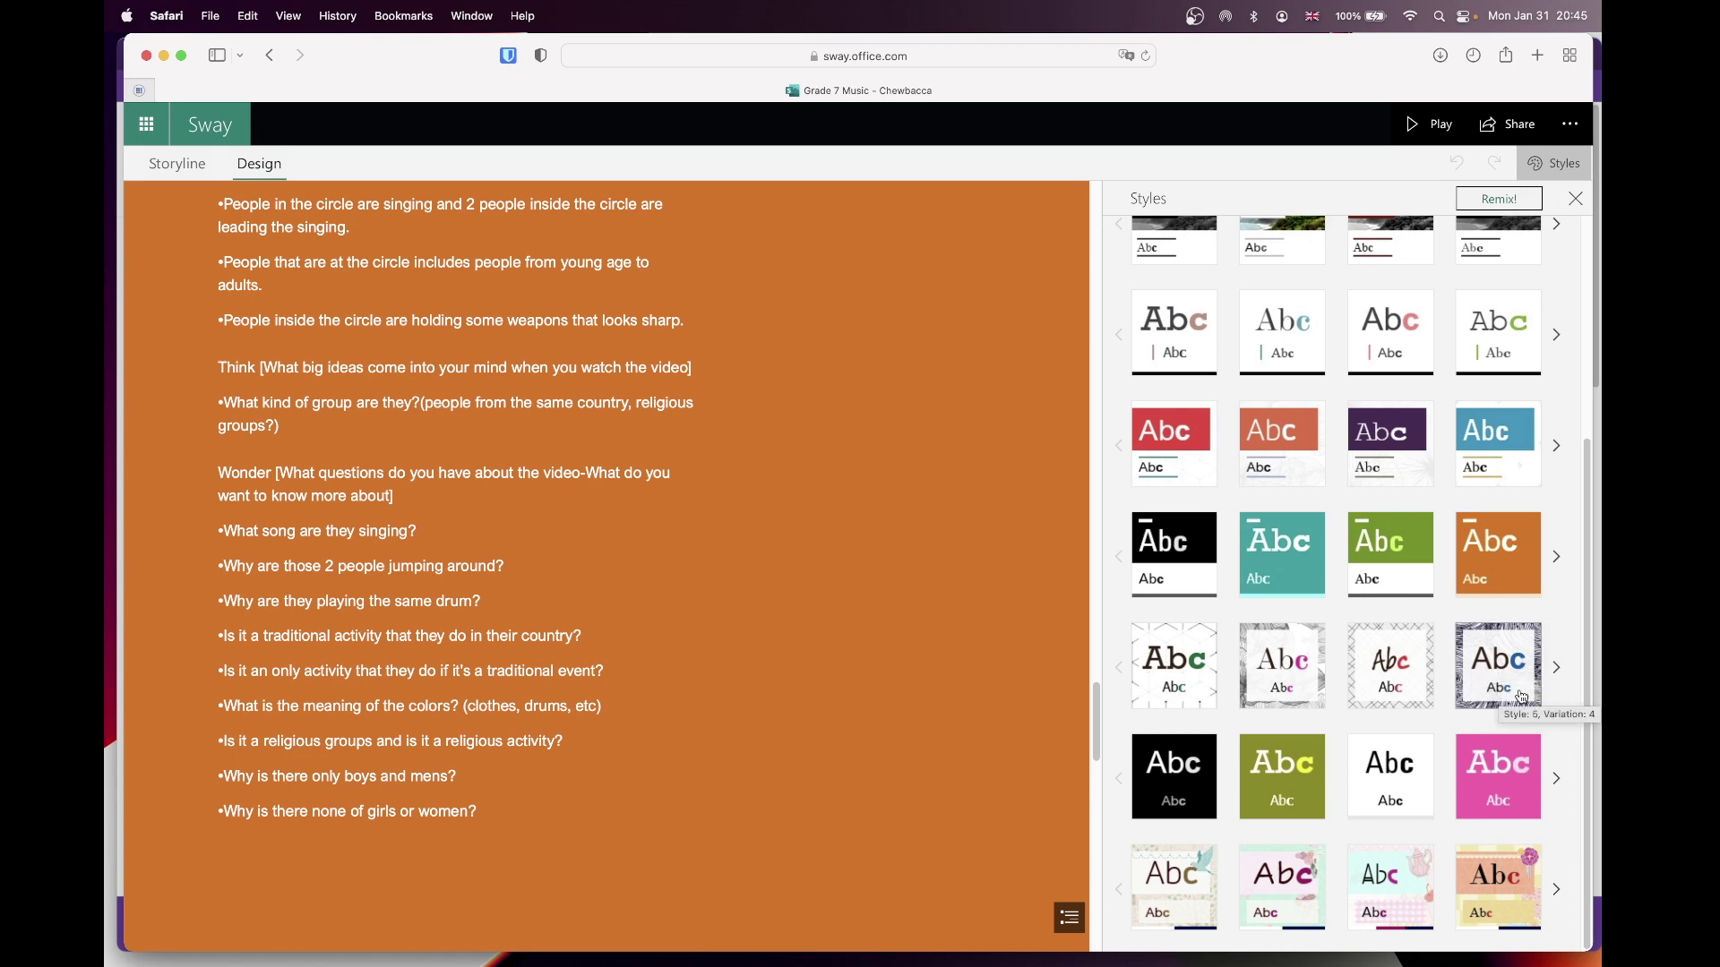
click(1508, 678)
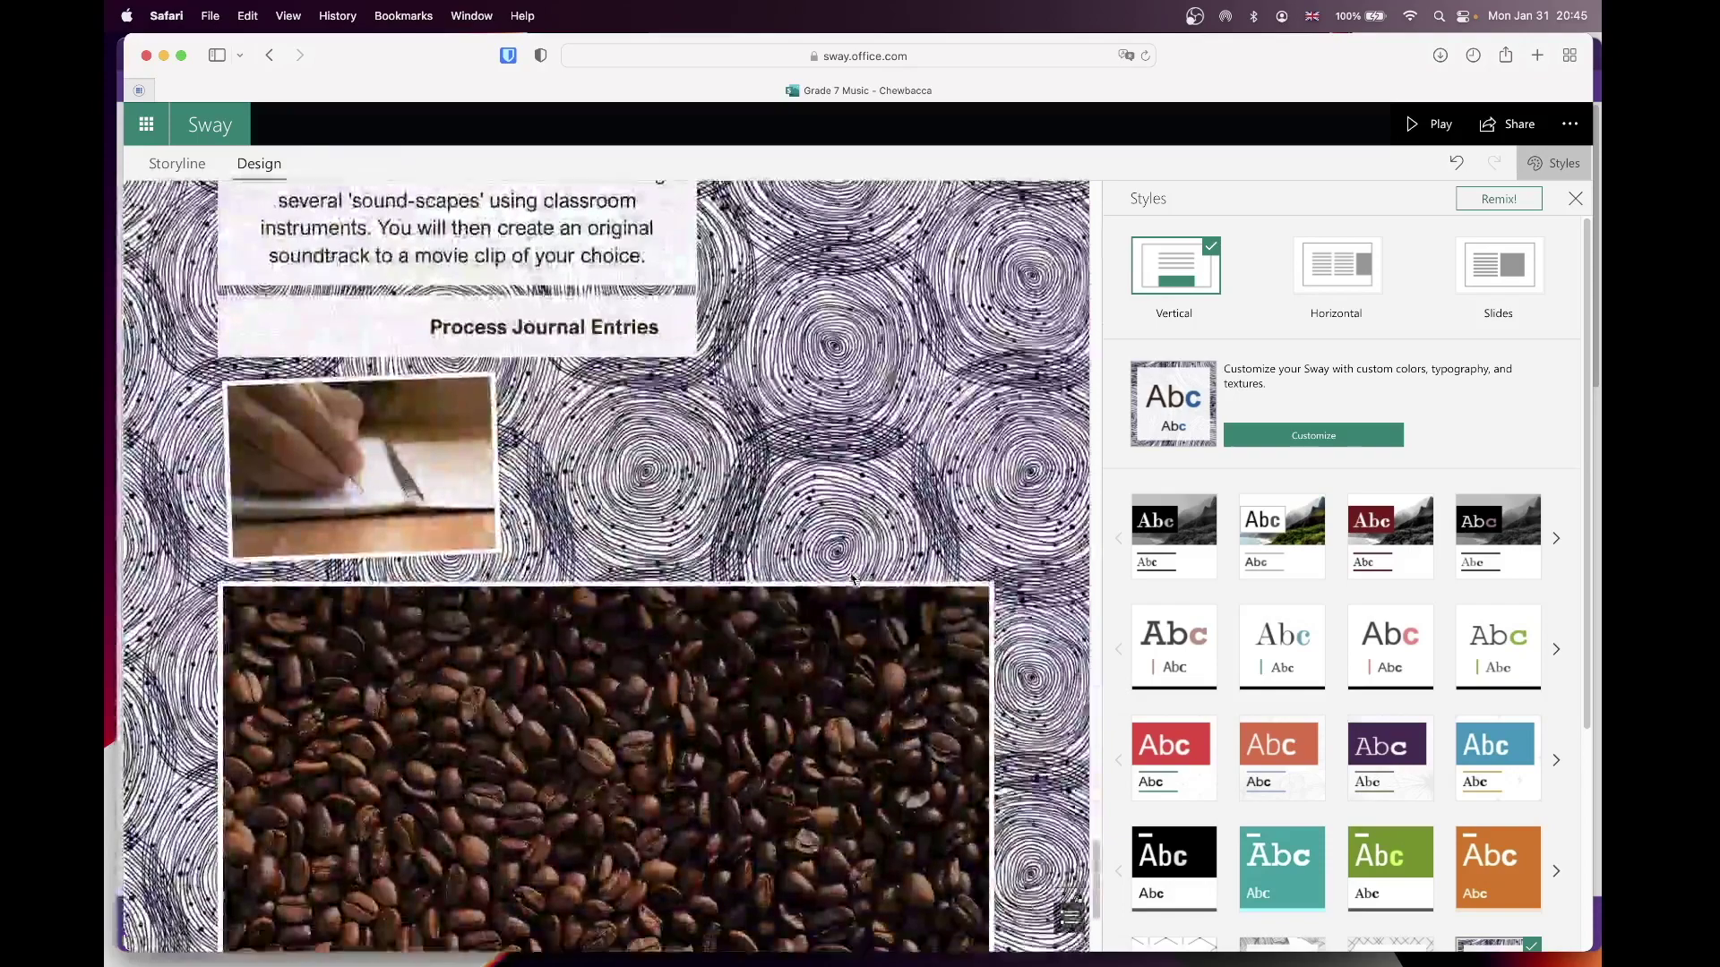
scroll(853, 579, down, 3)
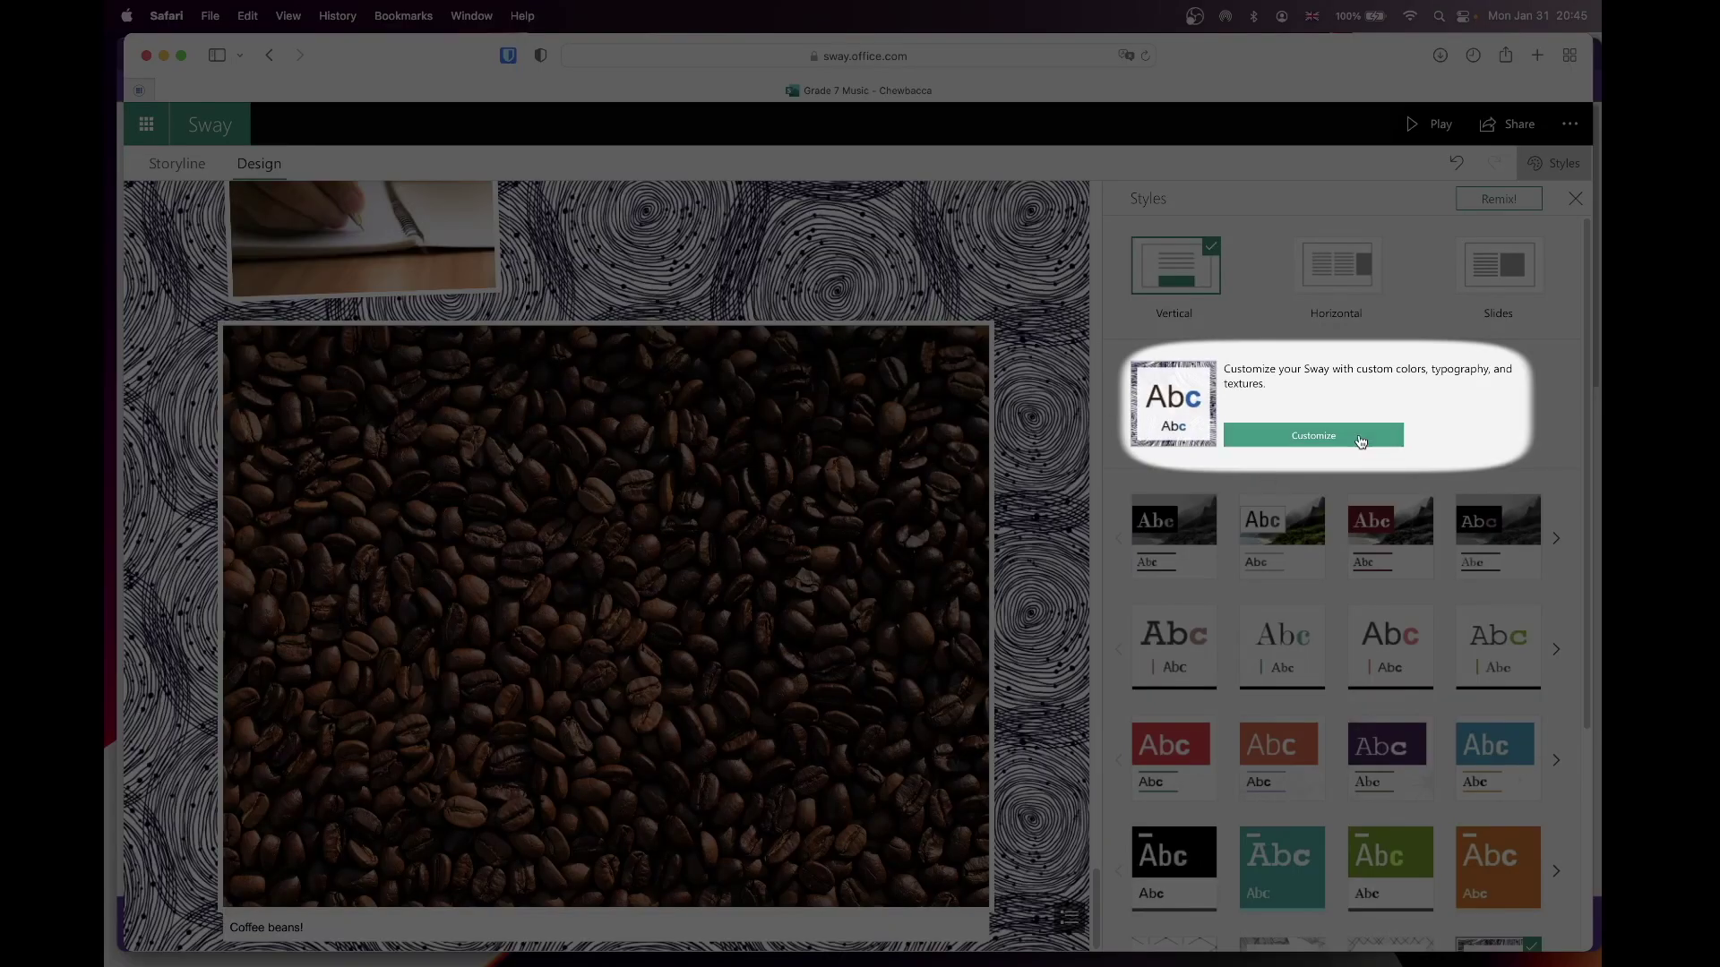
click(1348, 436)
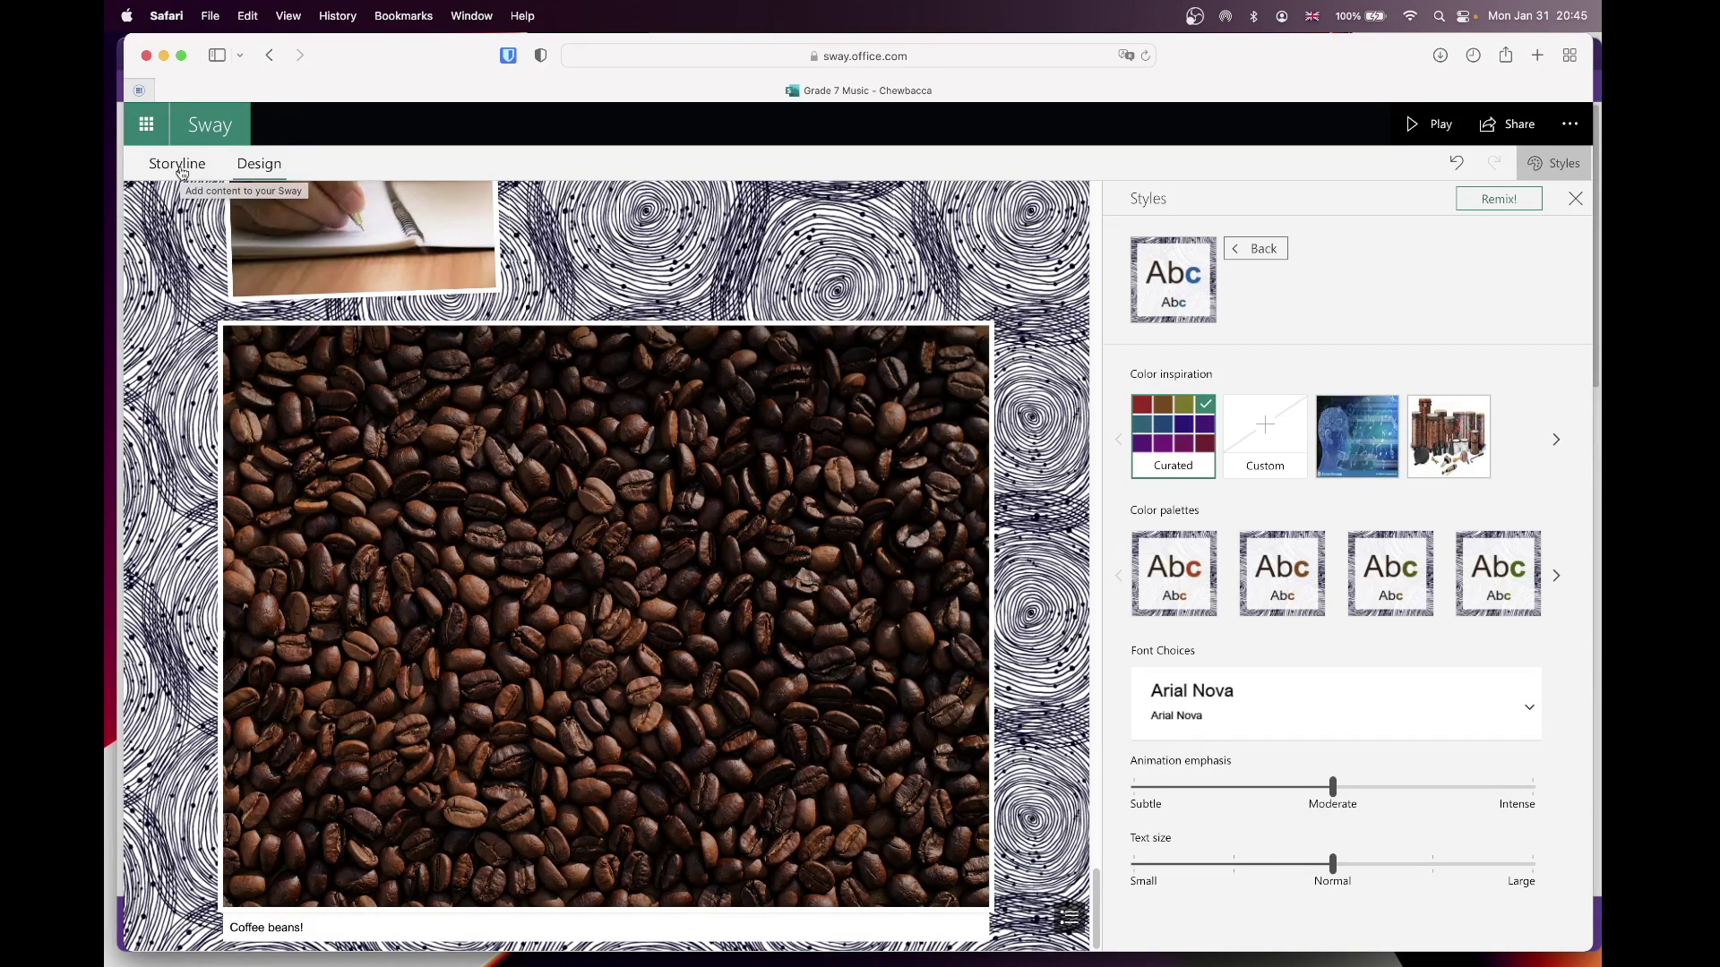
Return to the Storyline and add an empty video card below the coffee bean image card
click(178, 164)
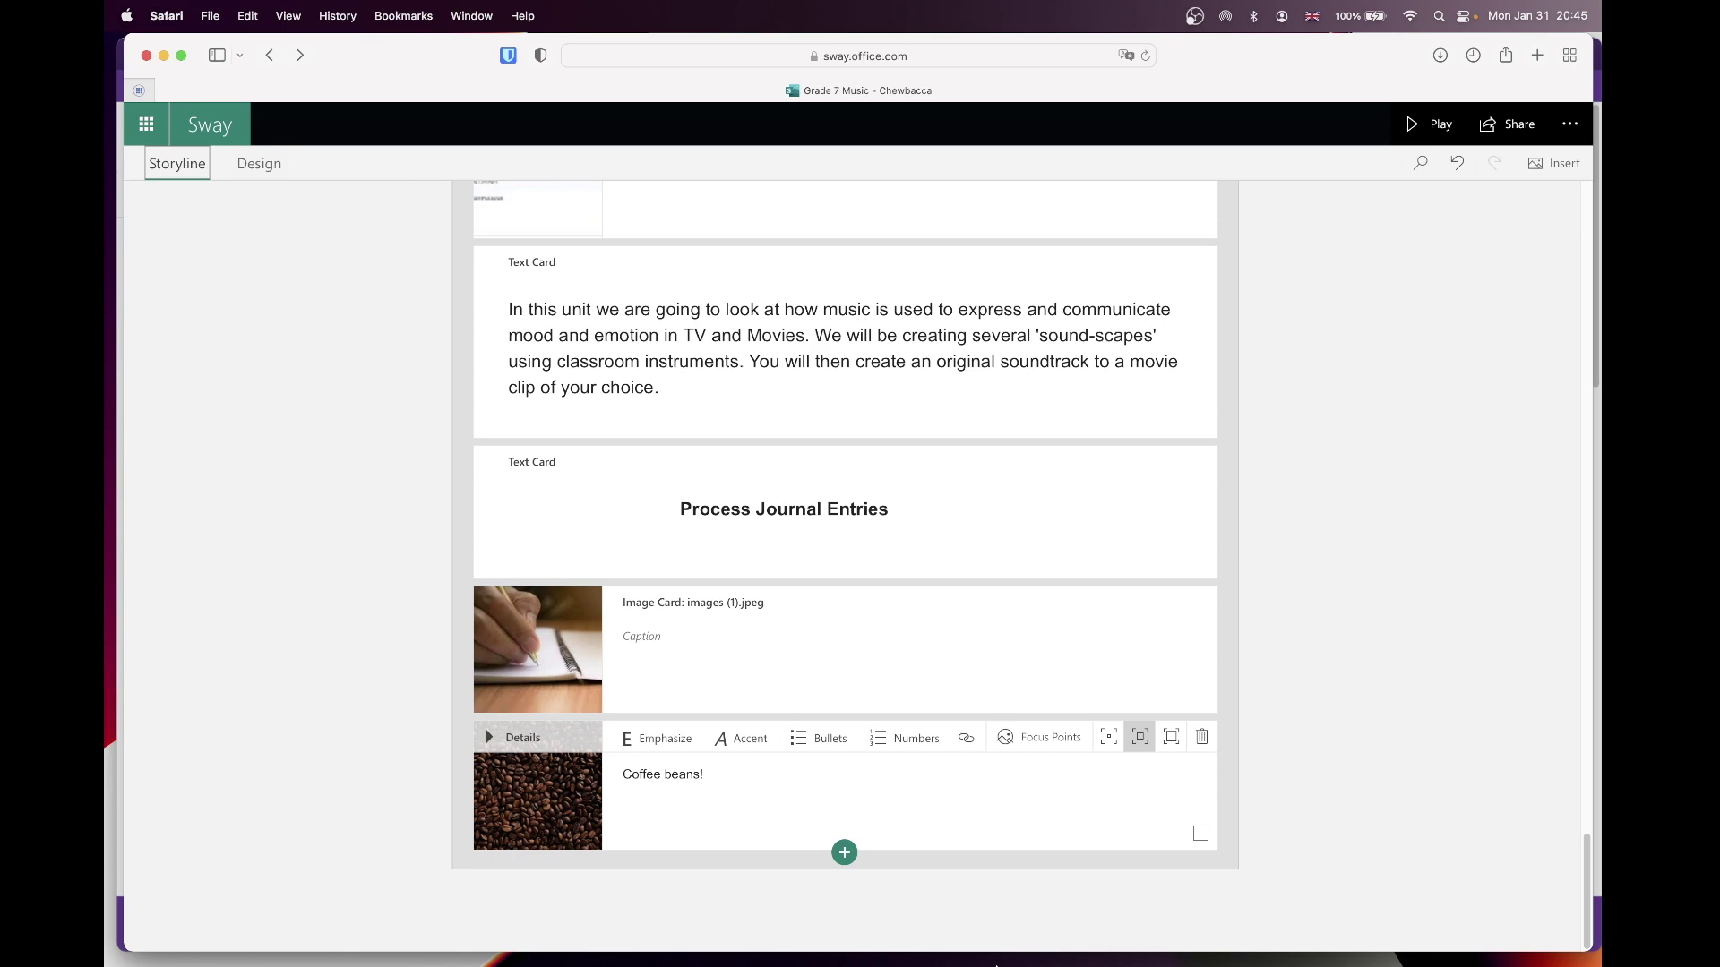
click(844, 851)
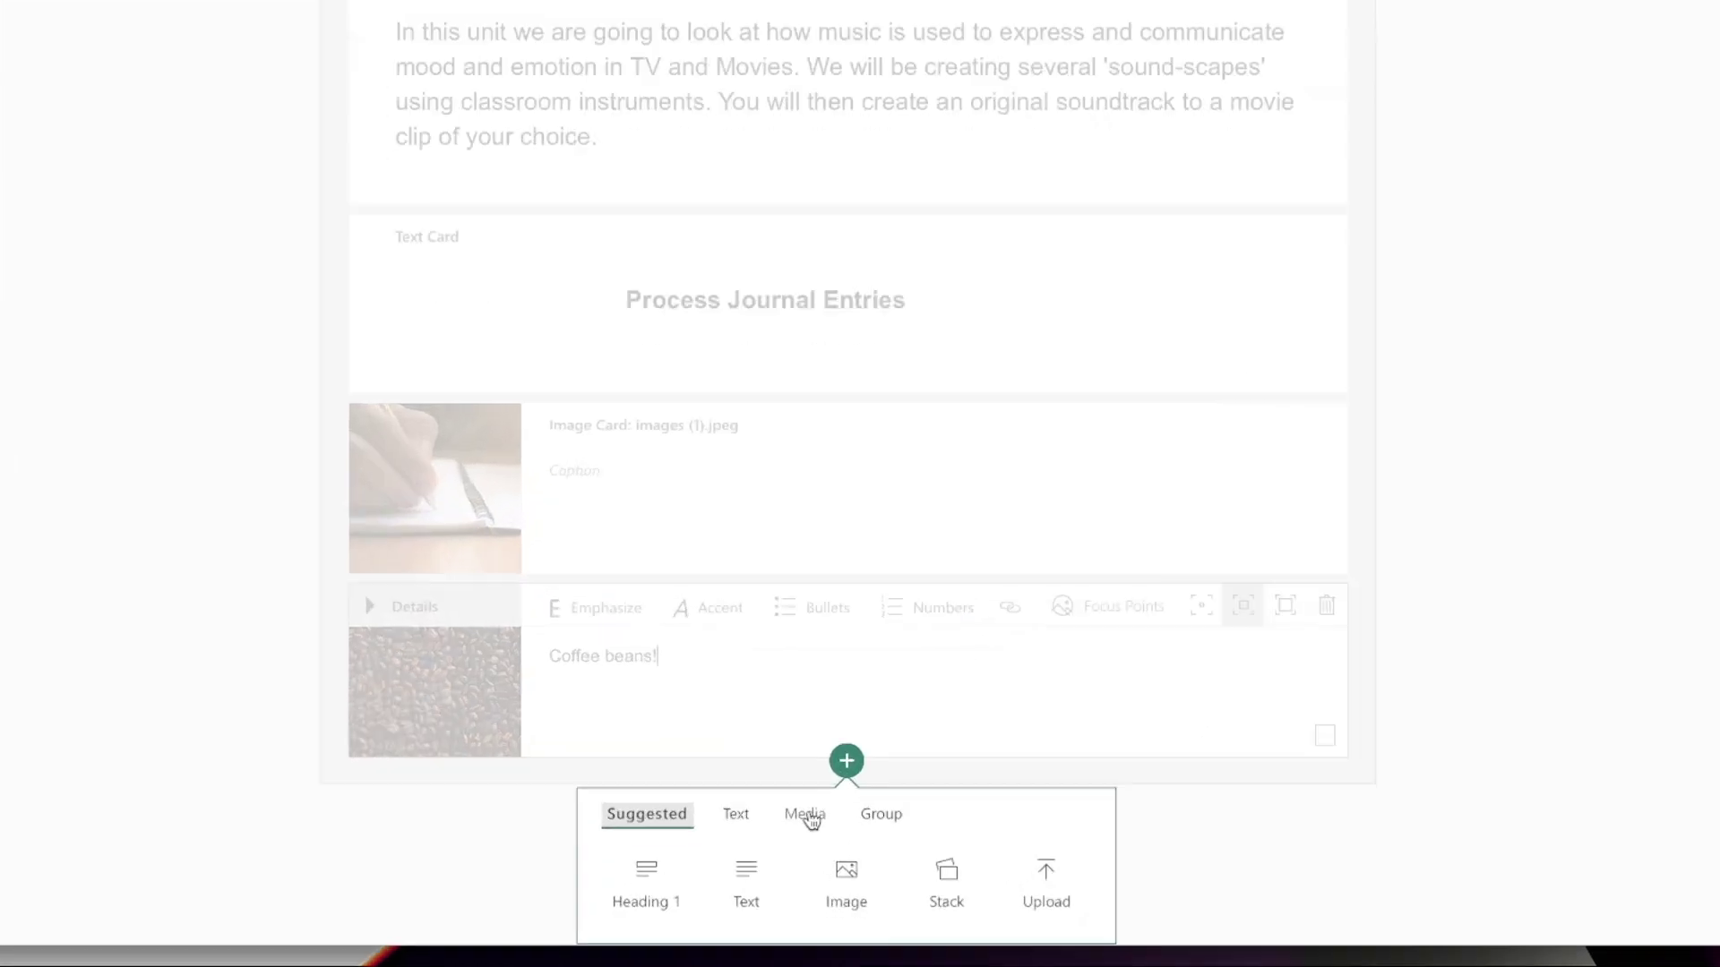
click(820, 856)
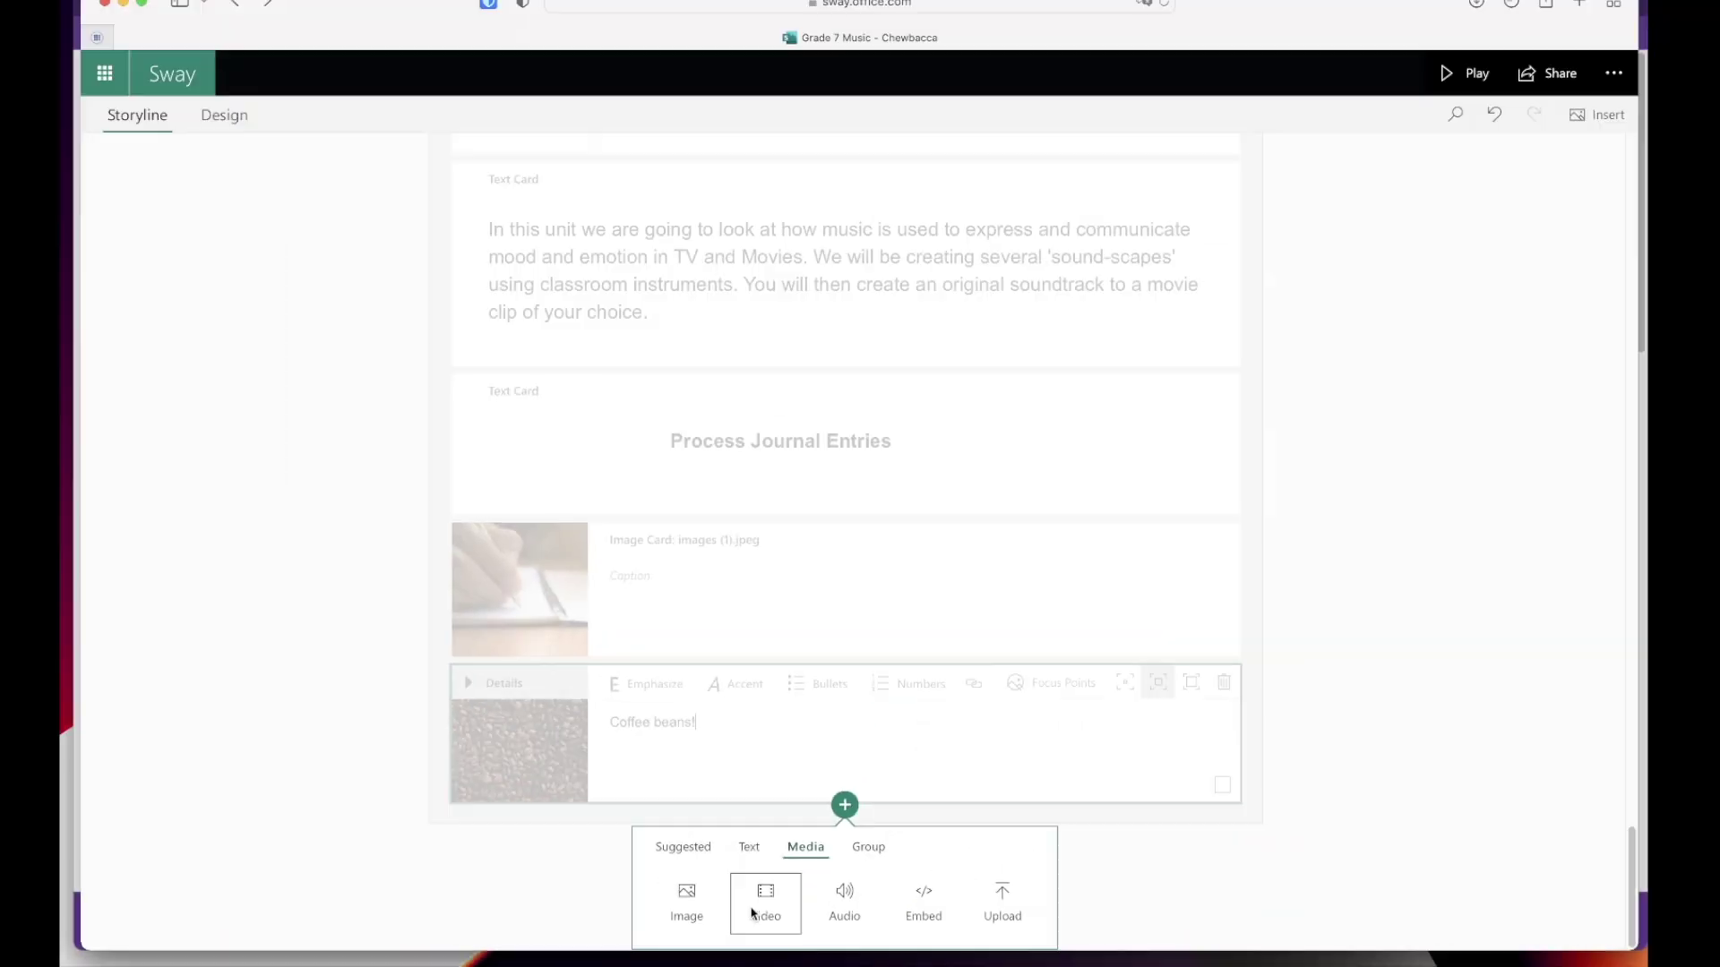
click(684, 697)
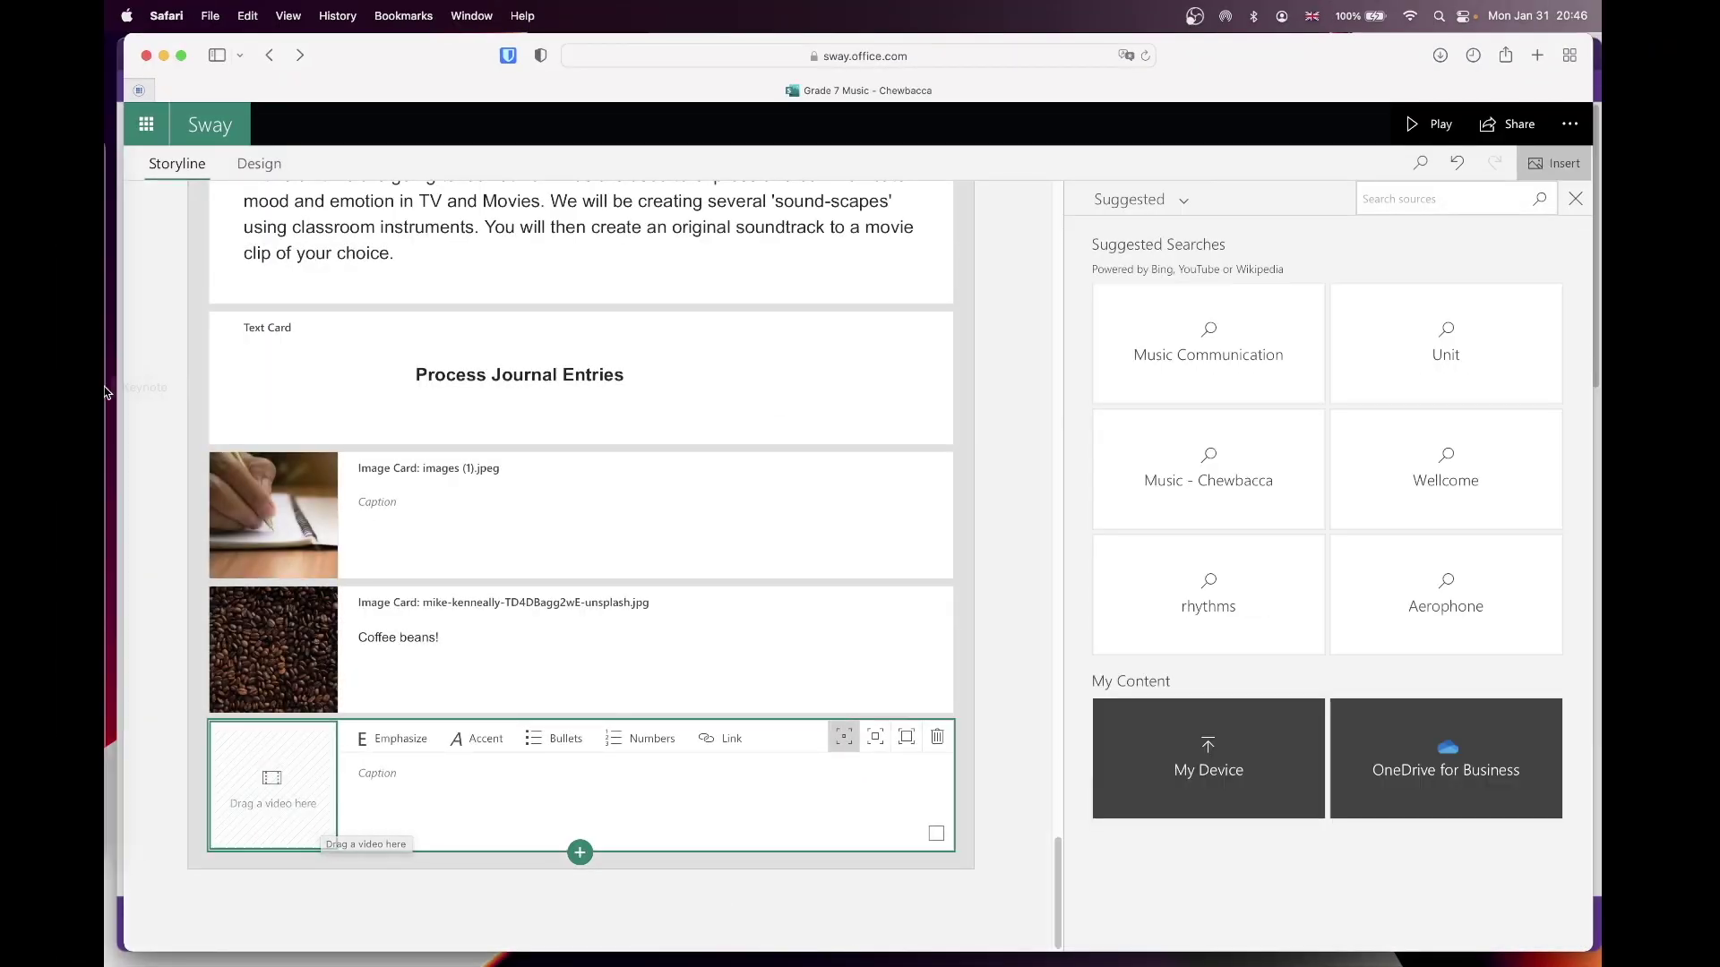
click(131, 159)
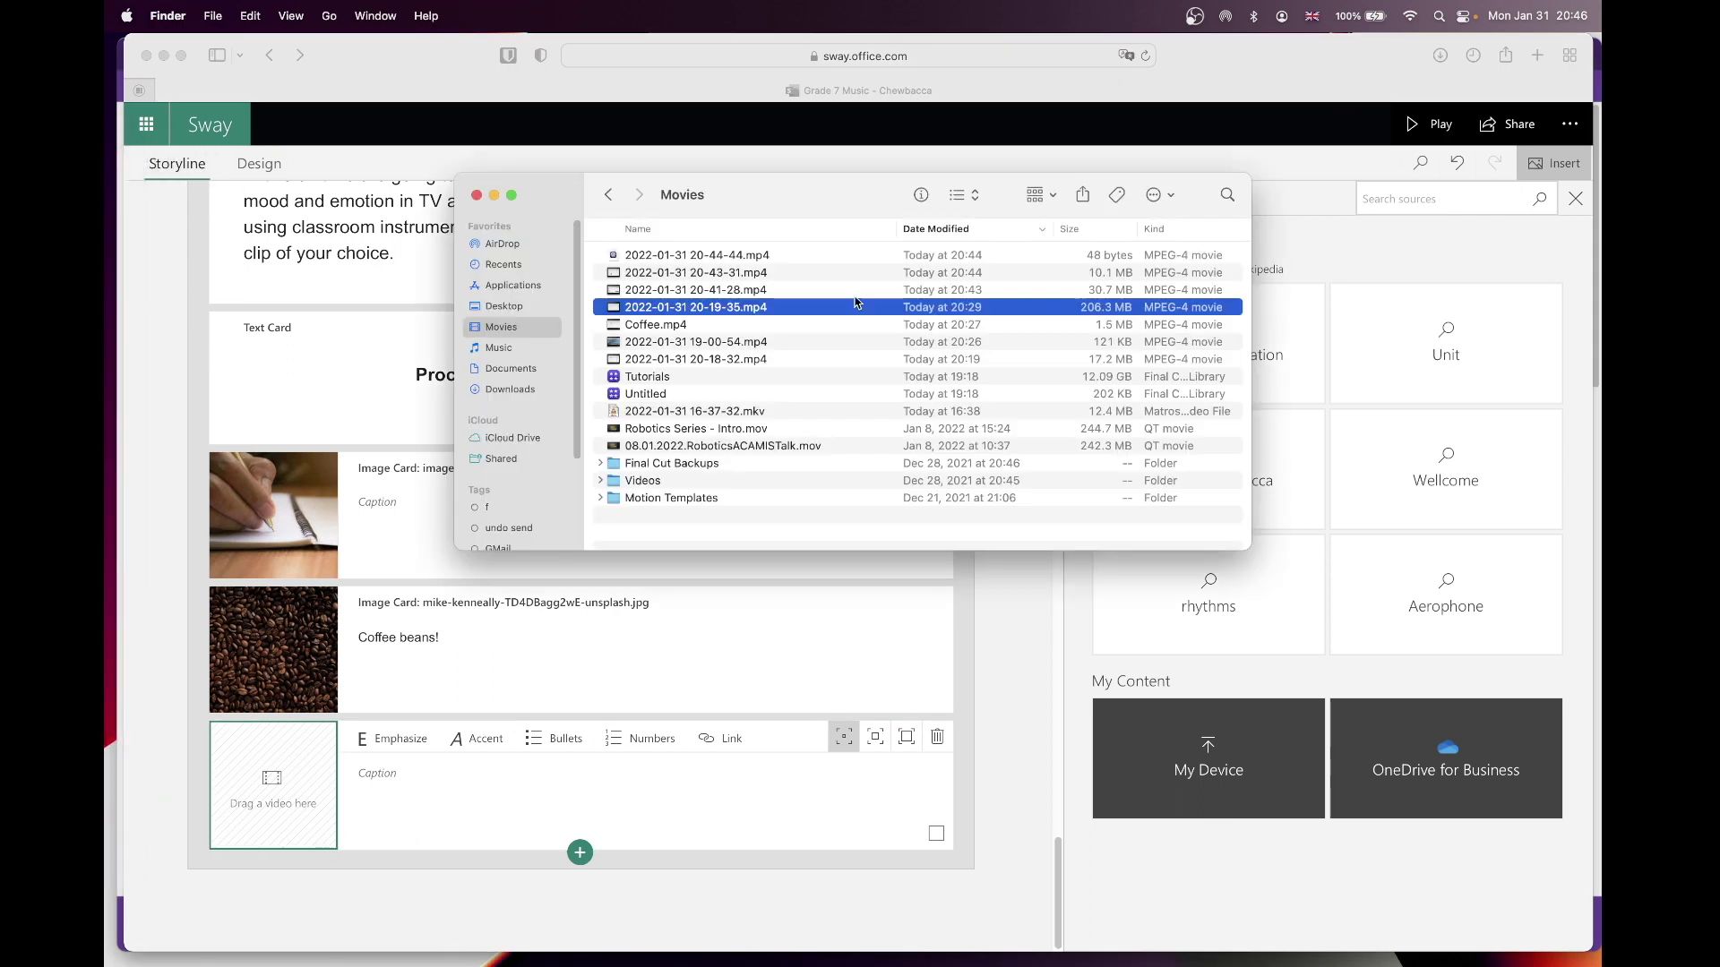
click(711, 290)
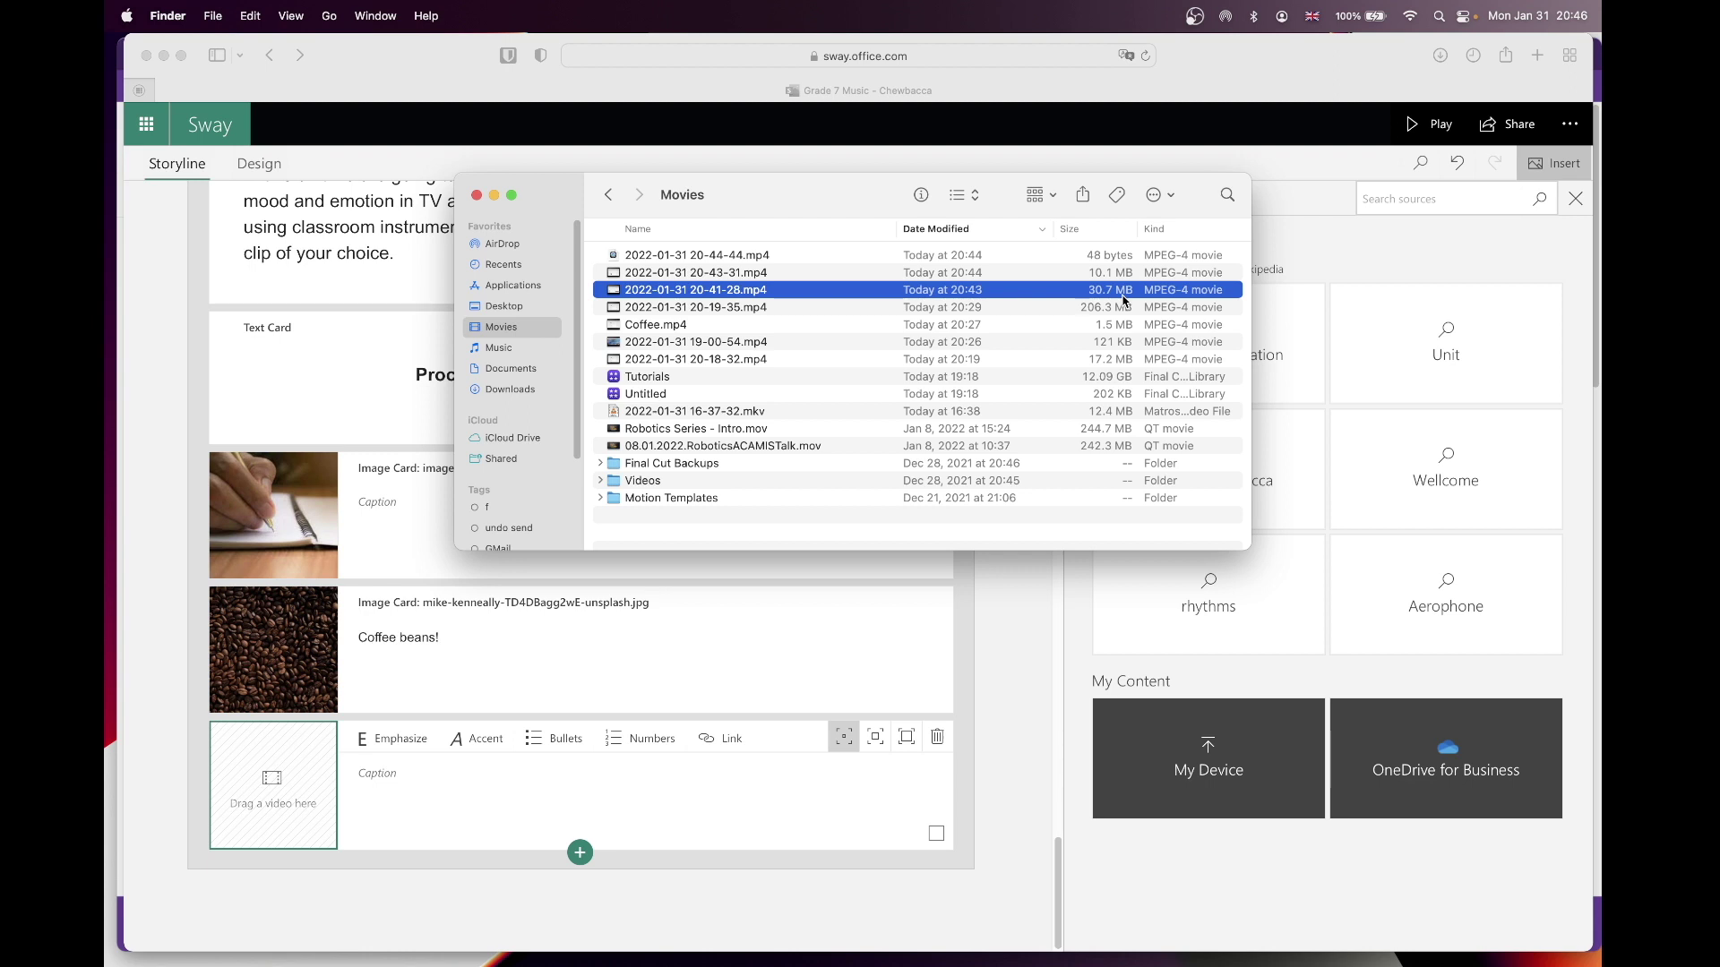
right_click(1066, 298)
mouse_move(1095, 326)
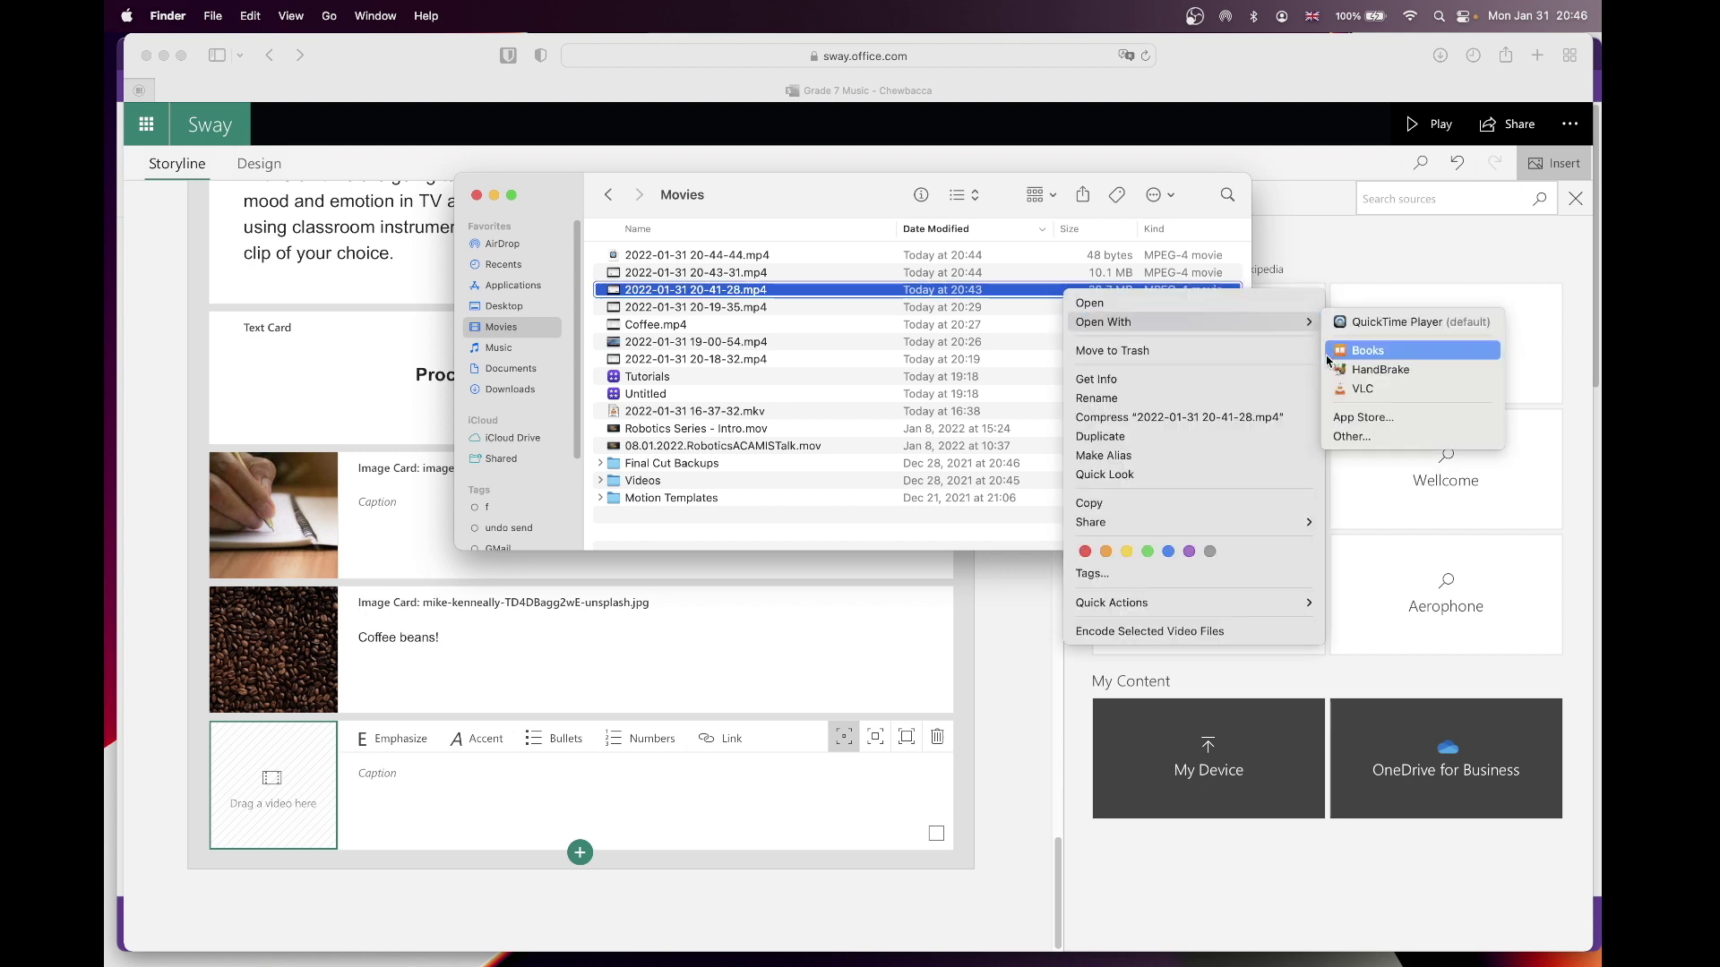
click(1352, 369)
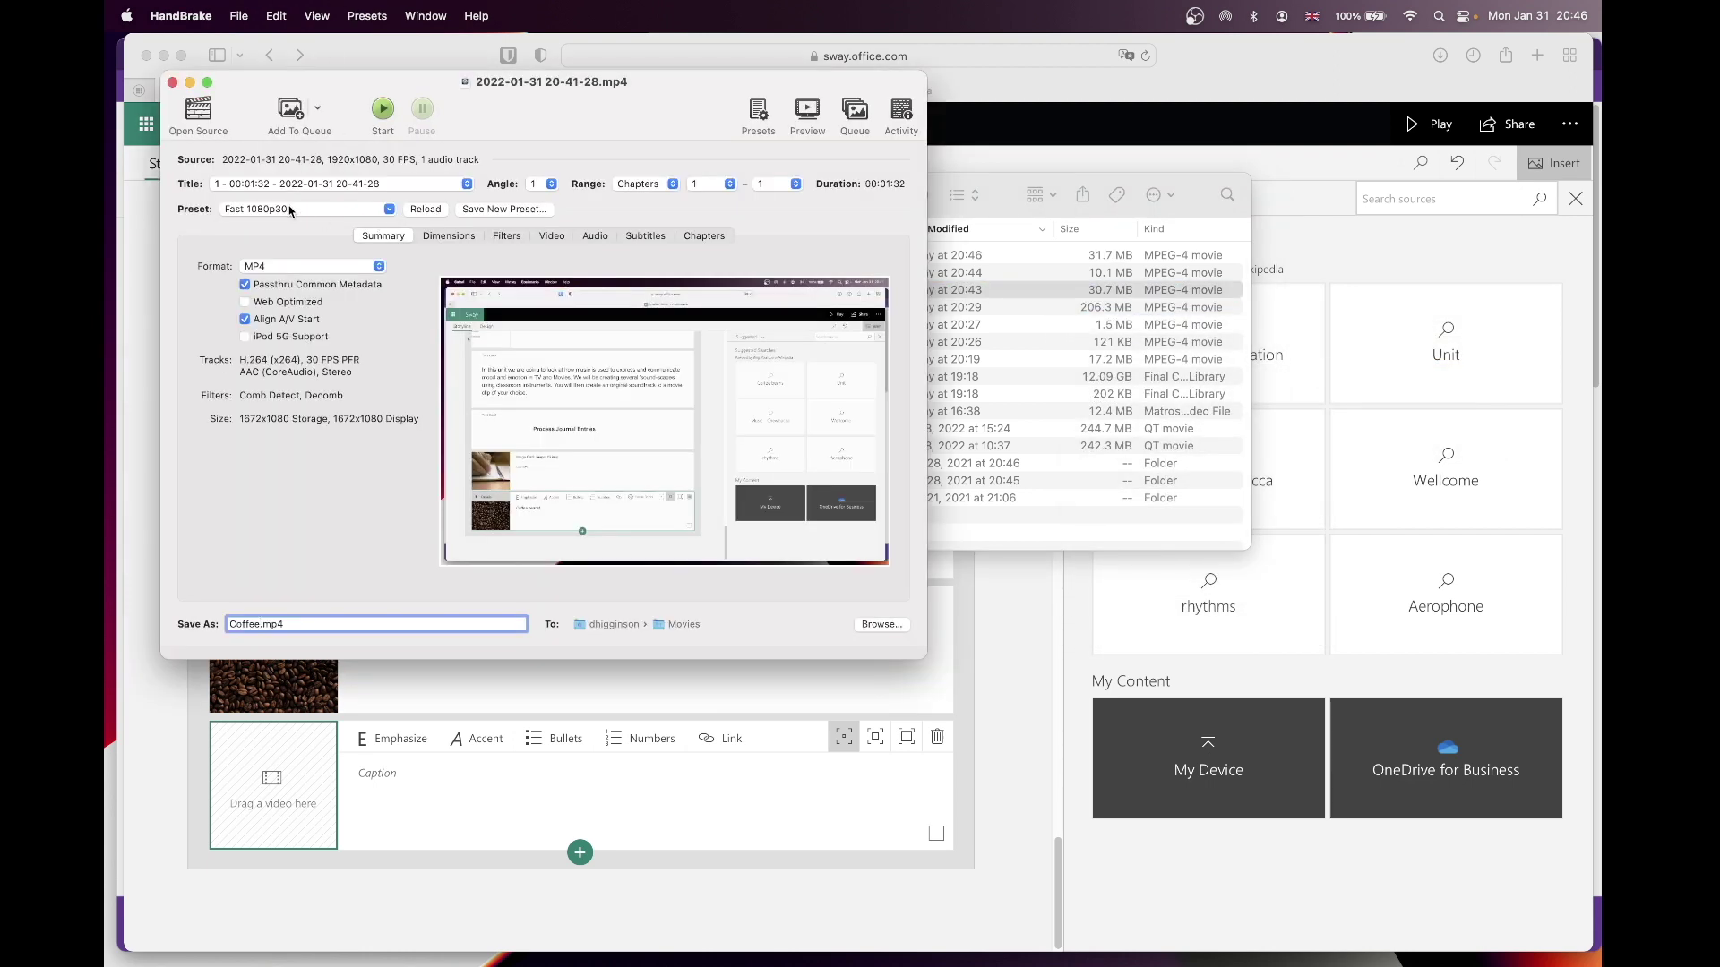
Review the General presets, keep Fast 1080p30, and encode the recording as Coffee.mp4 in the Movies folder
click(290, 209)
mouse_move(273, 229)
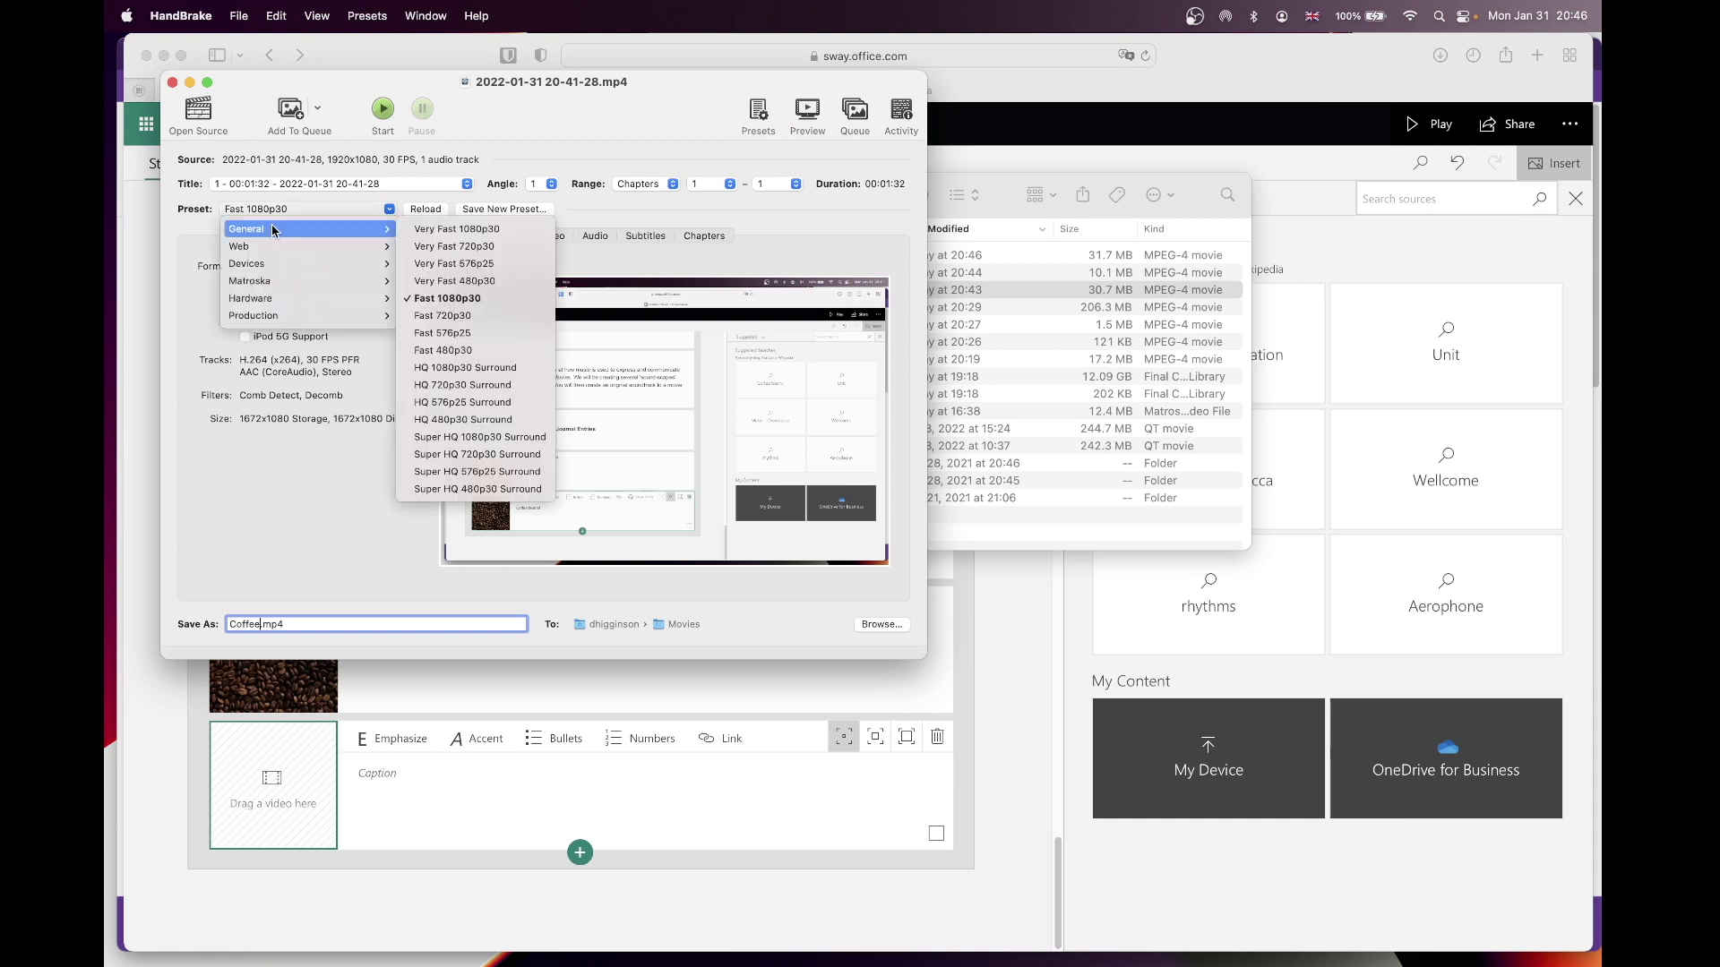
click(191, 221)
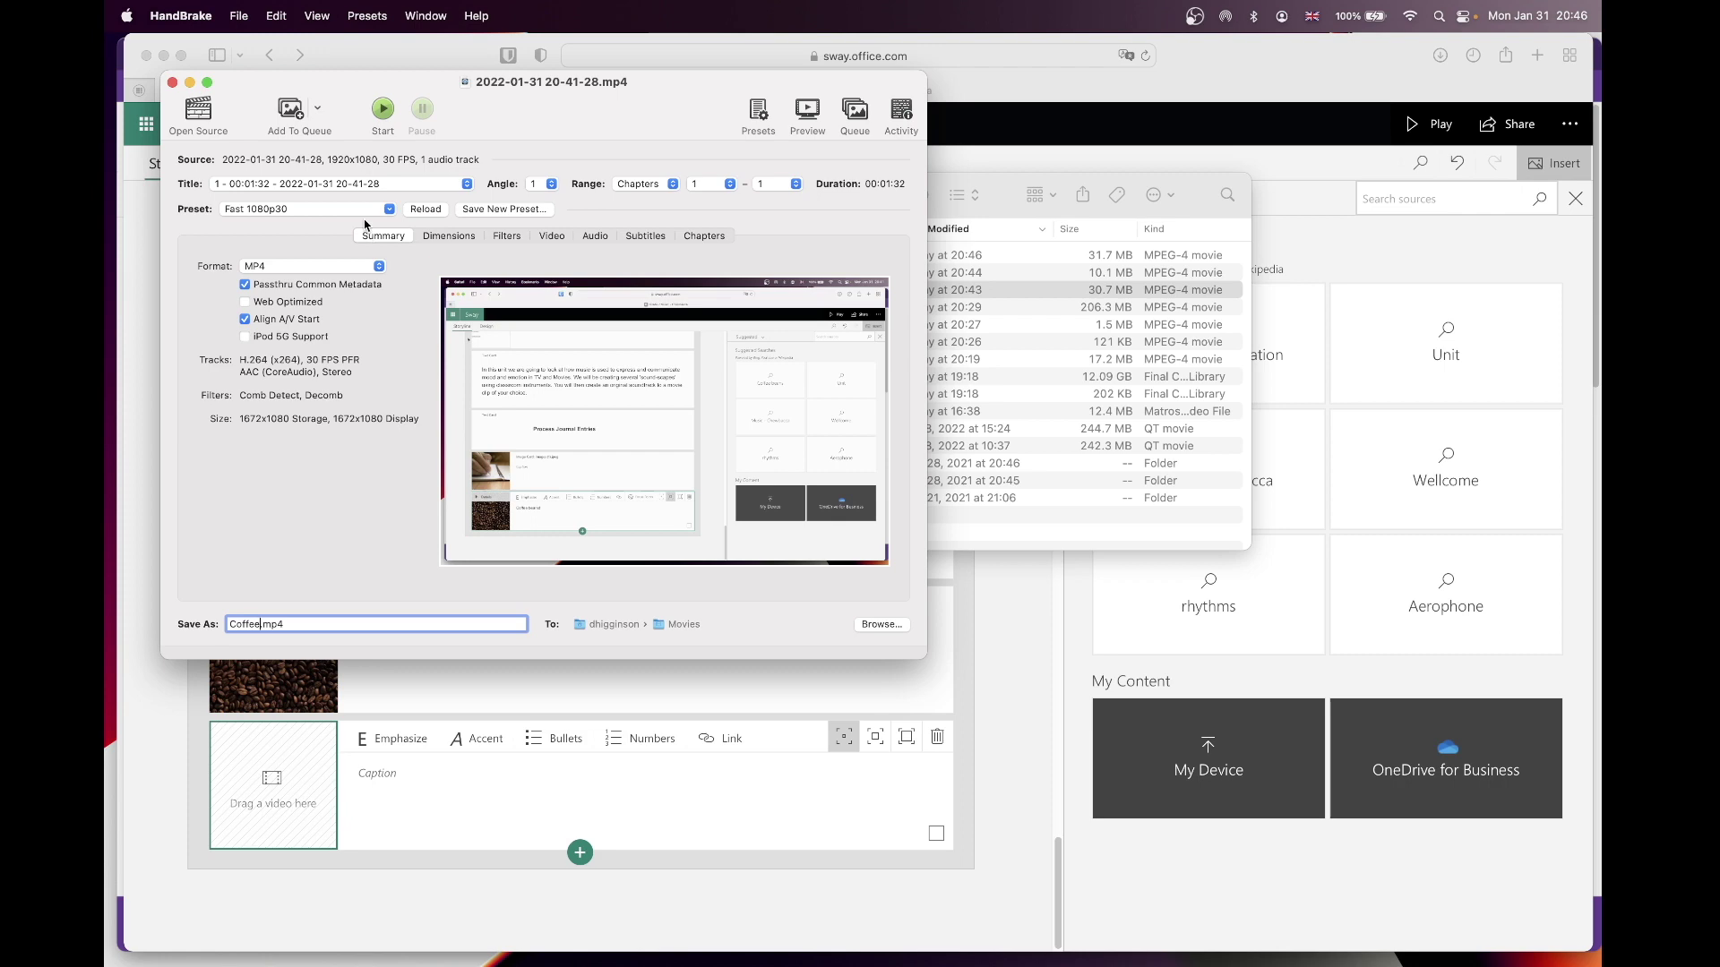
click(382, 109)
click(492, 452)
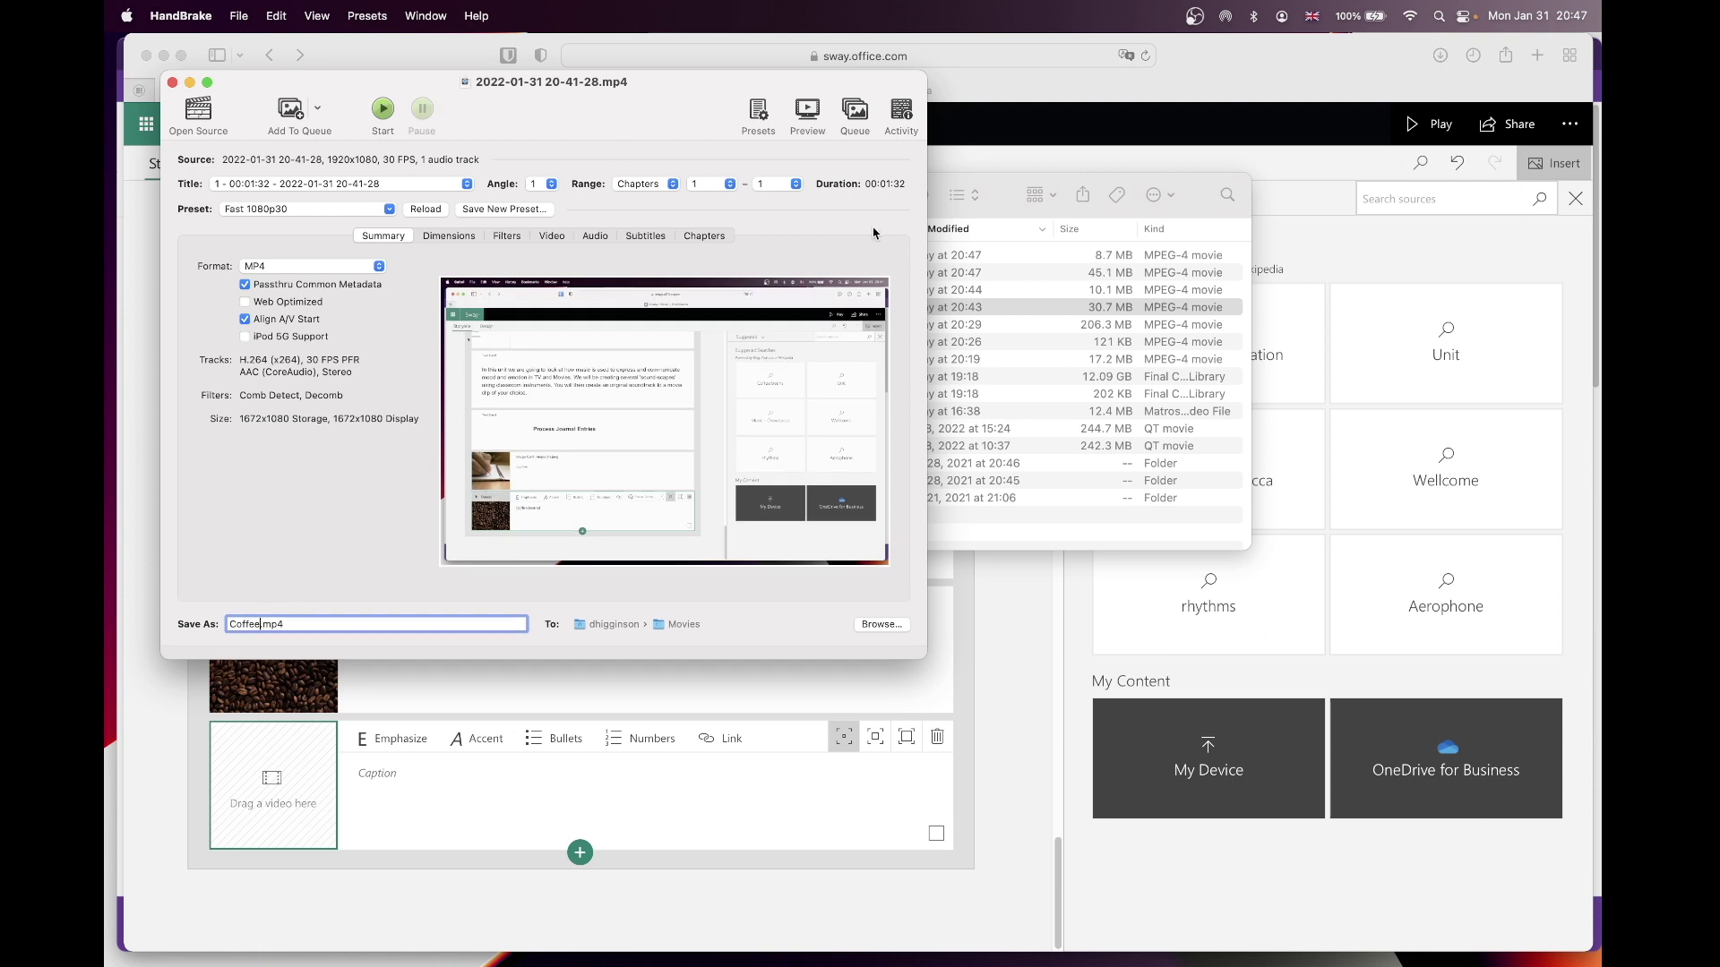
Switch back to Finder and place the compressed Coffee.mp4 into the empty video card in the Sway
click(1062, 183)
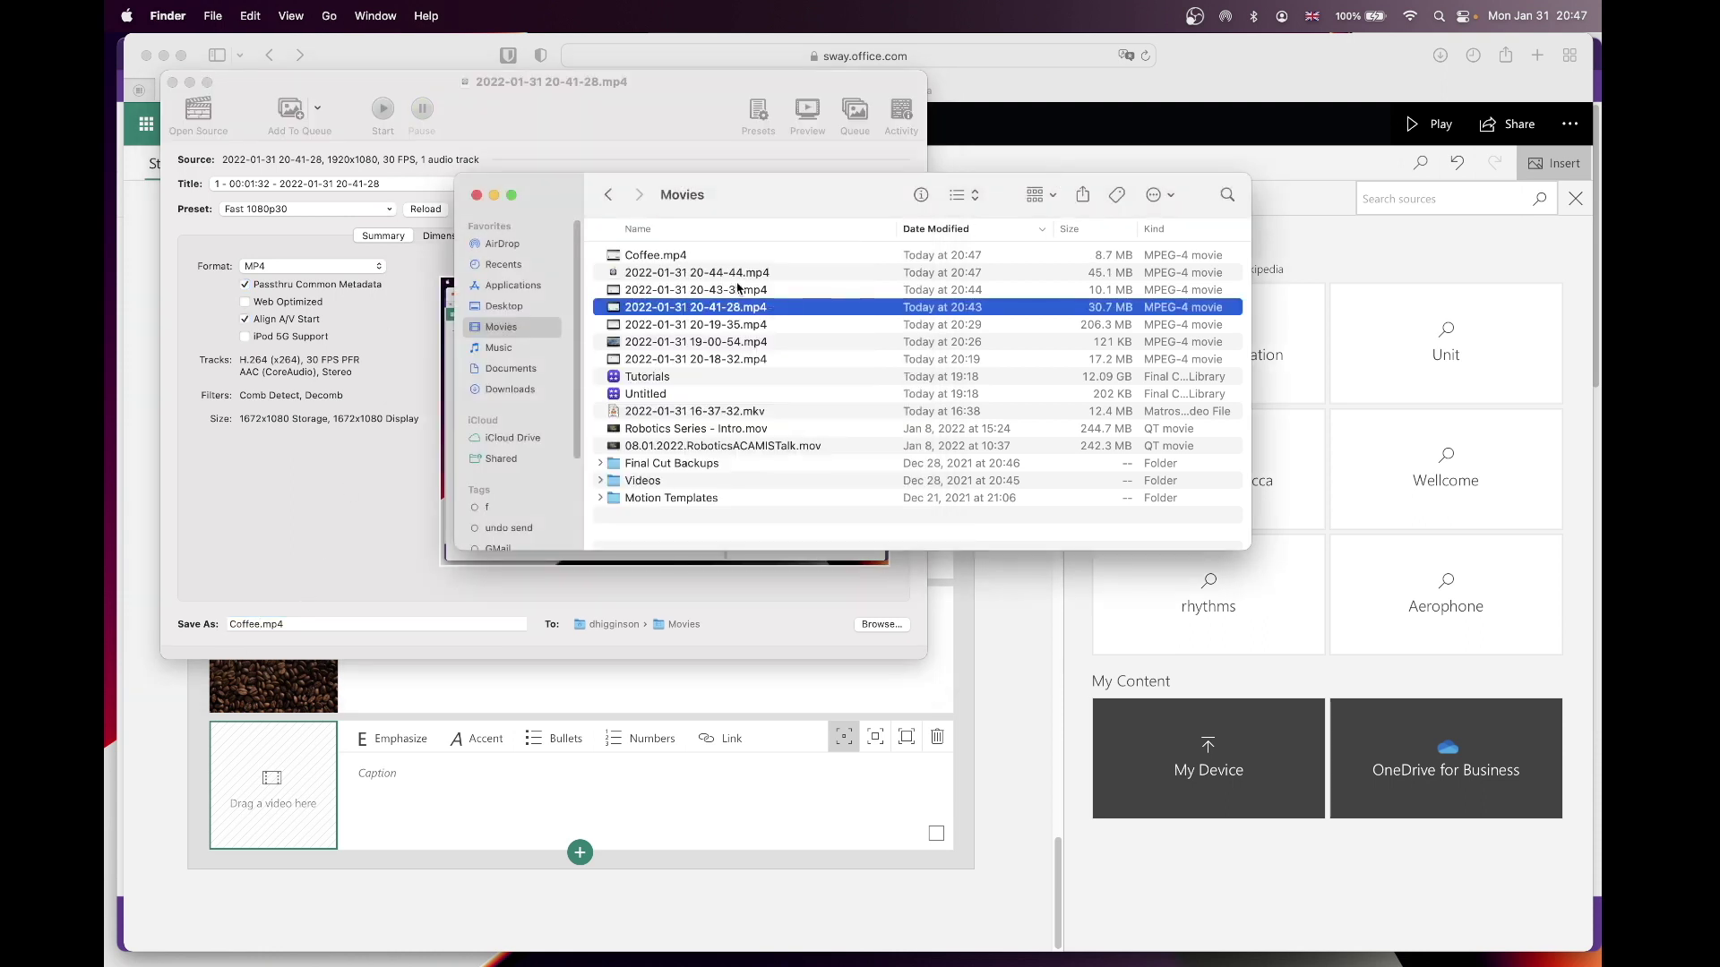
click(717, 256)
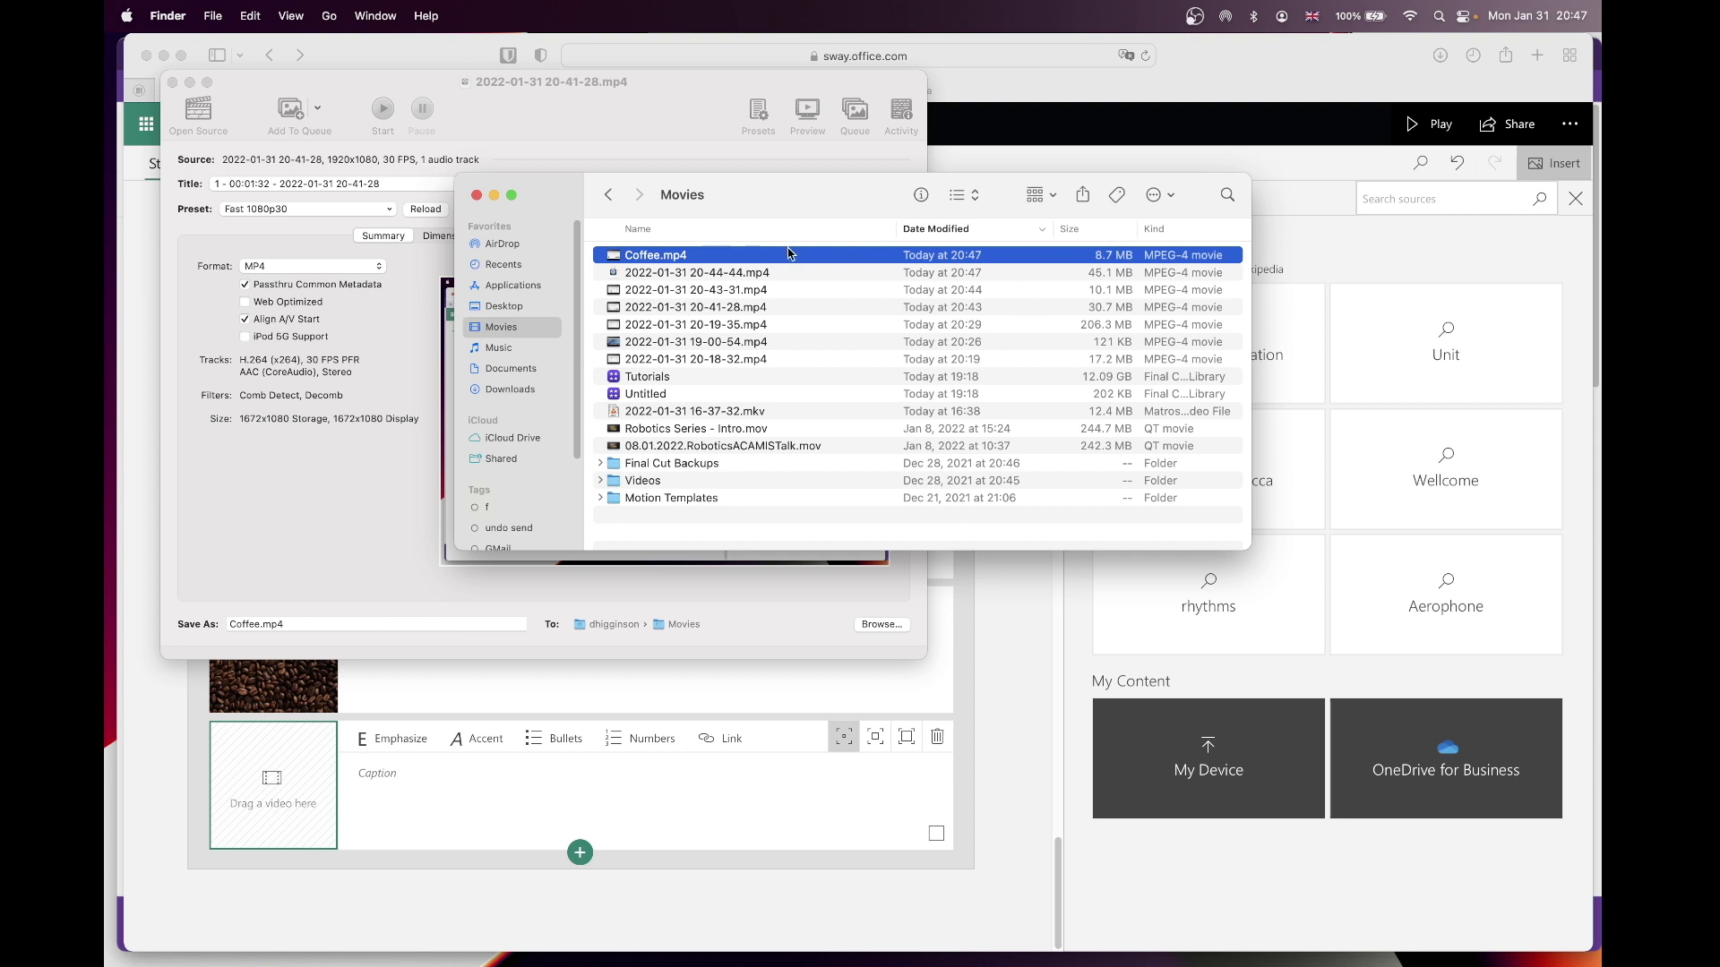
drag(782, 257, 303, 805)
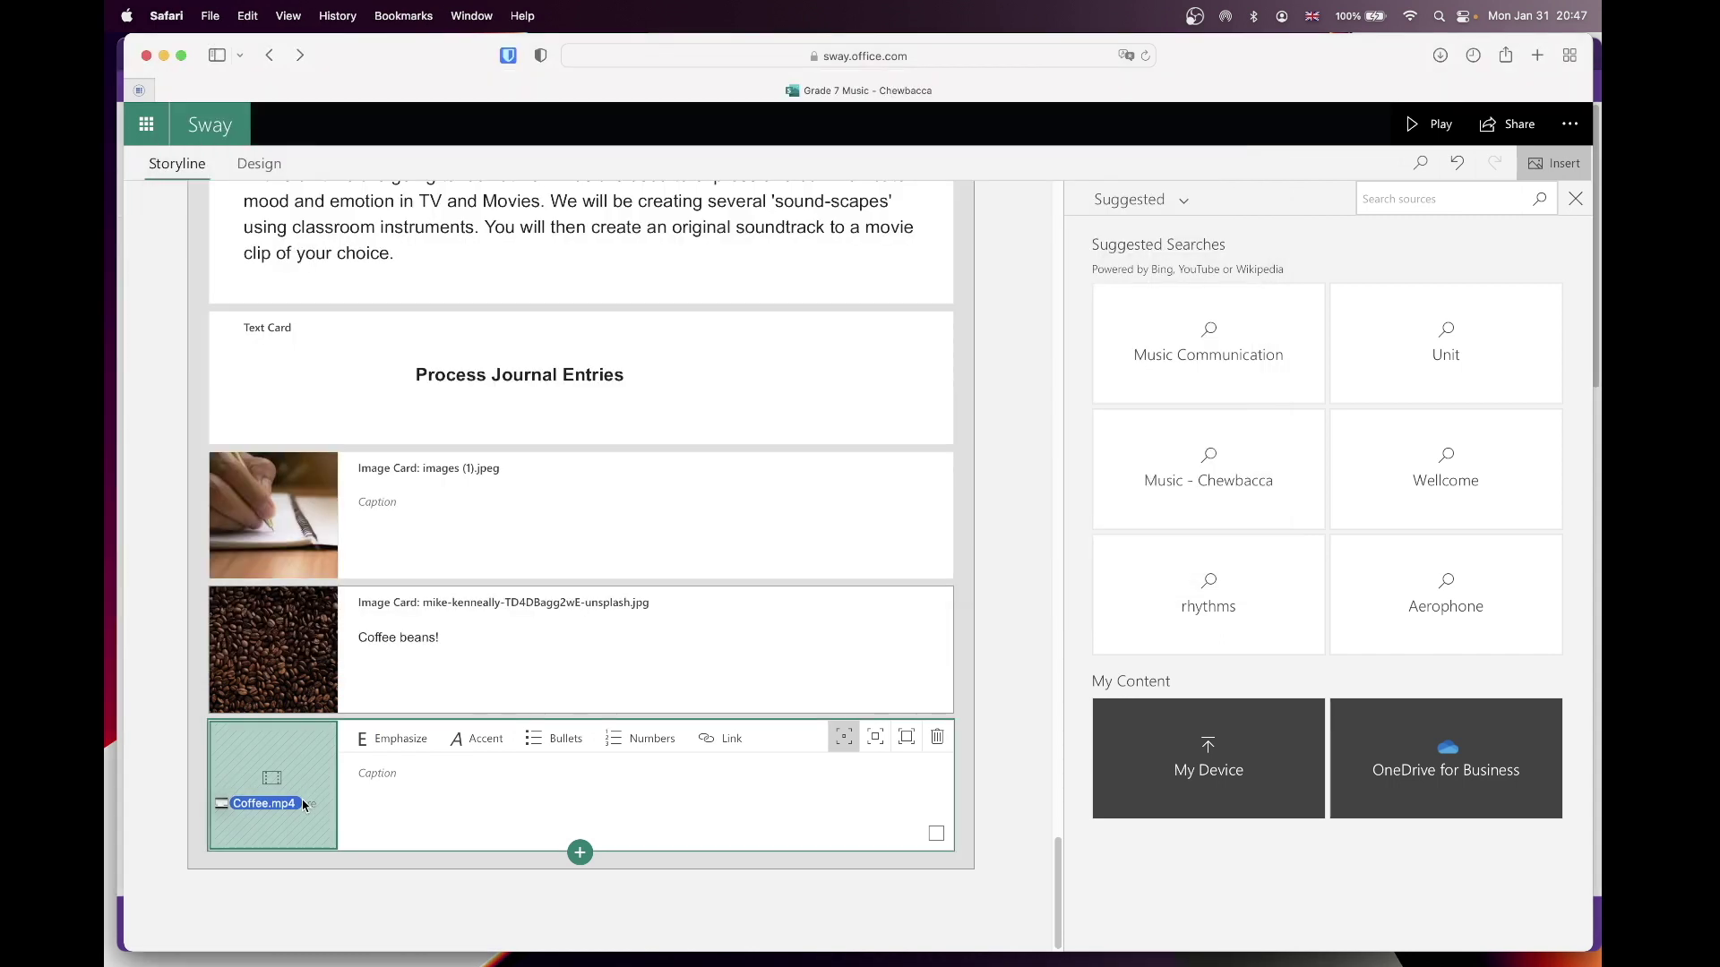